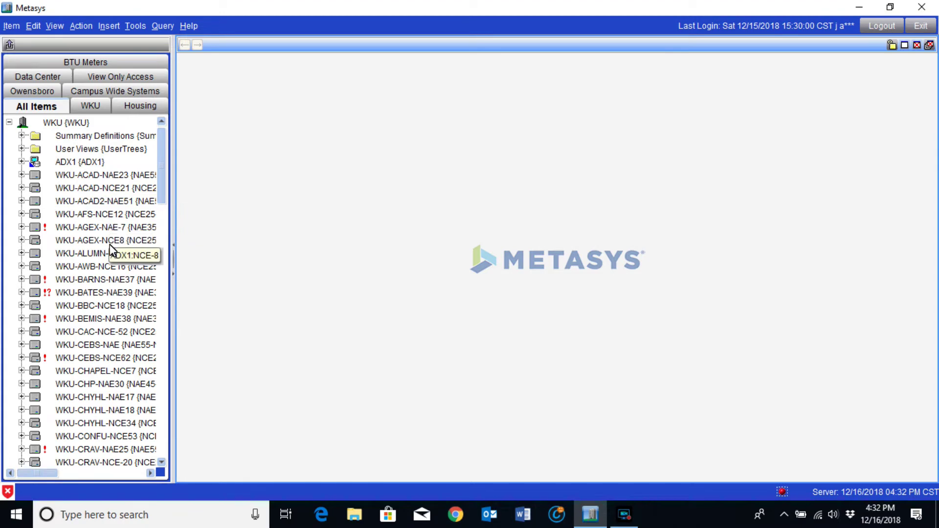
- Visit the Housing tree, return to All Items, widen the tree pane and select ADX1
{"action": "left_click", "coordinate": [139, 106]}
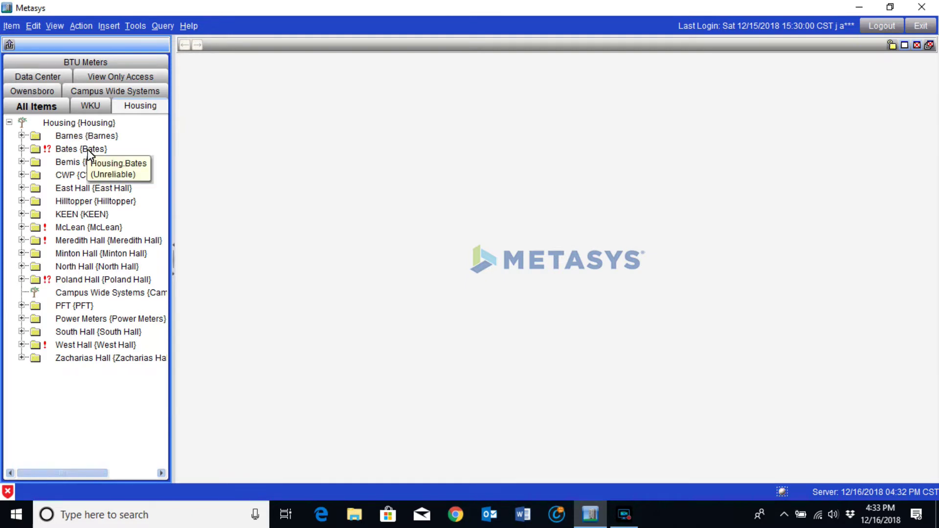
{"action": "left_click", "coordinate": [42, 109]}
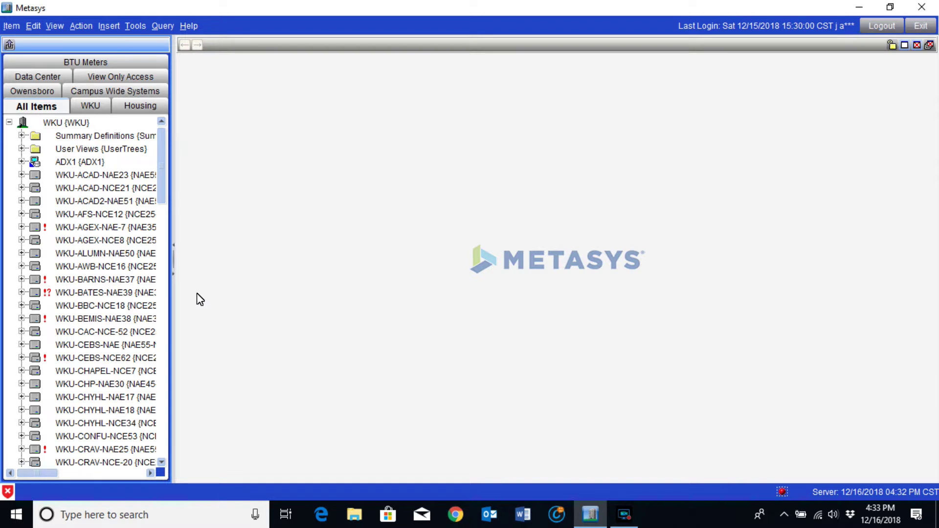
{"action": "left_click_drag", "start_coordinate": [173, 264], "coordinate": [316, 268]}
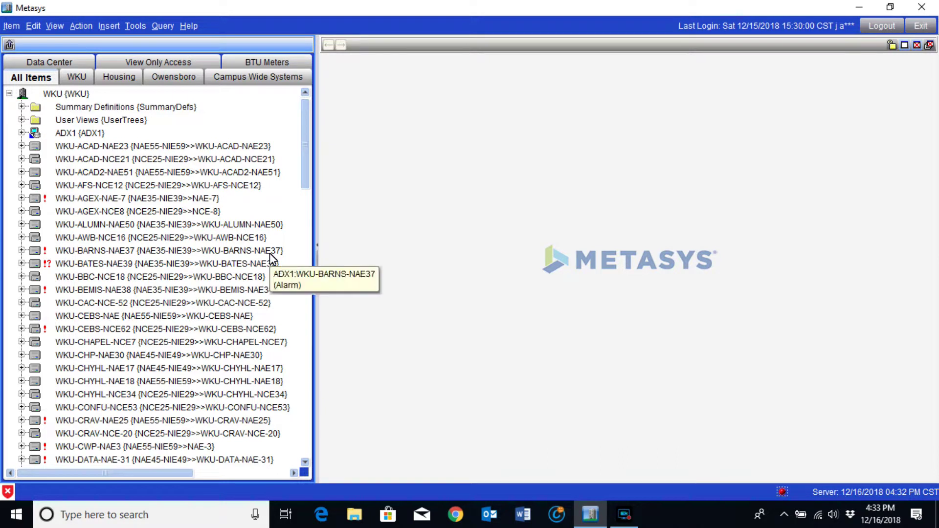
{"action": "left_click", "coordinate": [70, 133]}
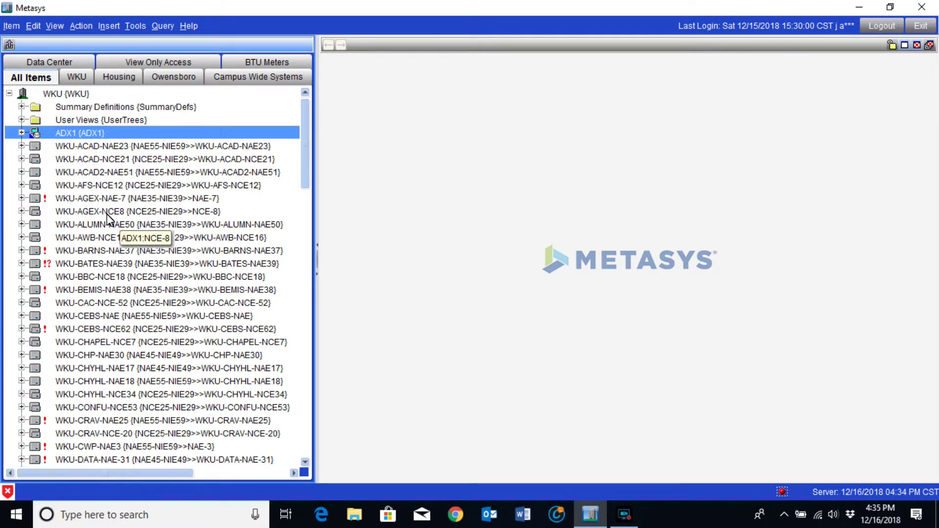
- Show WKU-CHYHL-NAE17's Summary listing BACnet Protocol Eng, Energy, Programming, Schedule, N2-1 and Eth IP DataLink
{"action": "scroll", "coordinate": [195, 370], "scroll_direction": "down", "scroll_amount": 1}
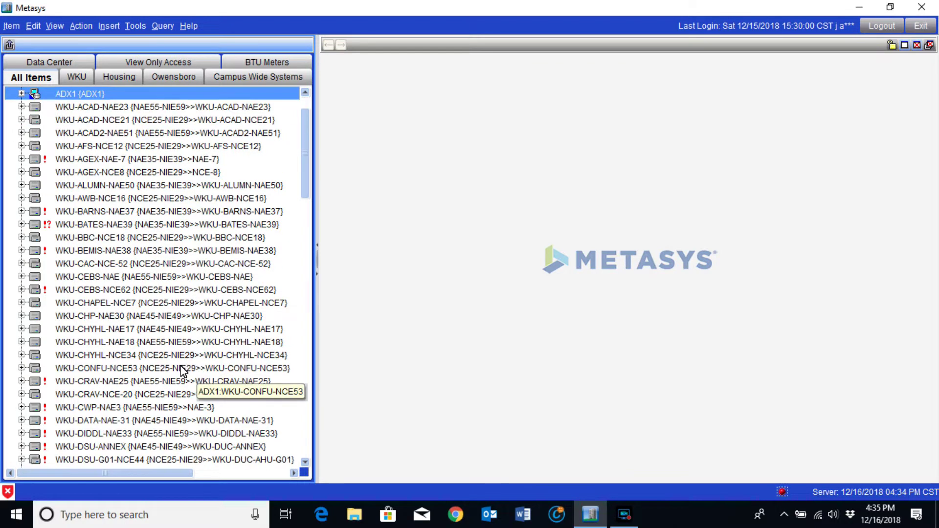
{"action": "left_click", "coordinate": [140, 331]}
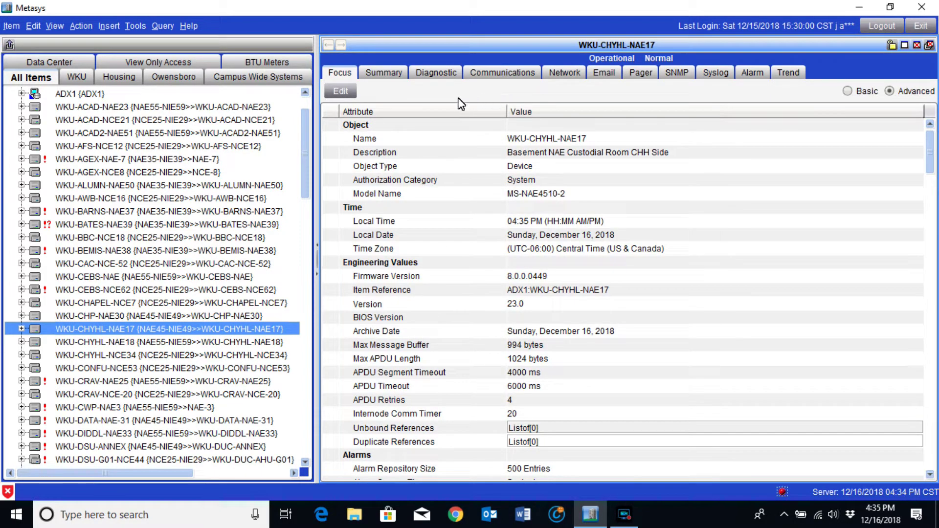
{"action": "left_click", "coordinate": [384, 73]}
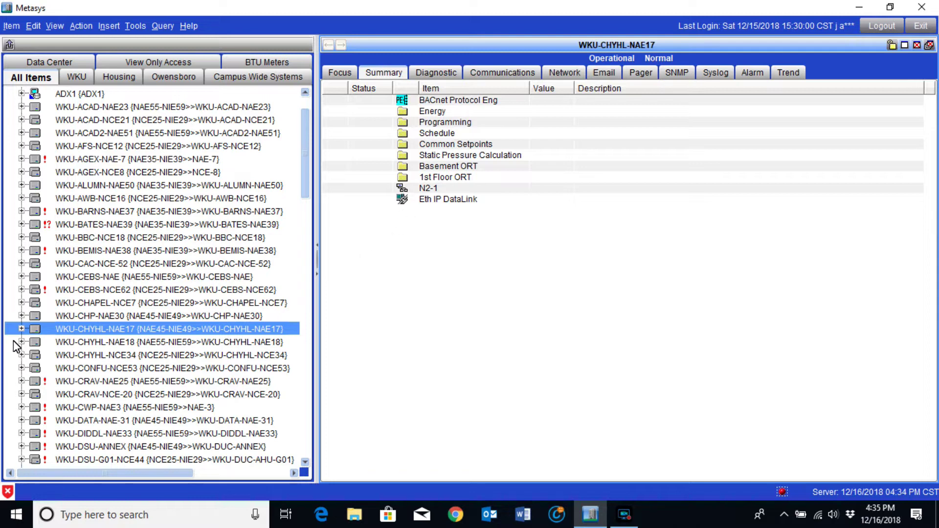
- Expand WKU-CHYHL-NAE17 to reveal Common Setpoints, Static Pressure Calculation and ORT folders, then reselect it
{"action": "left_click", "coordinate": [21, 329]}
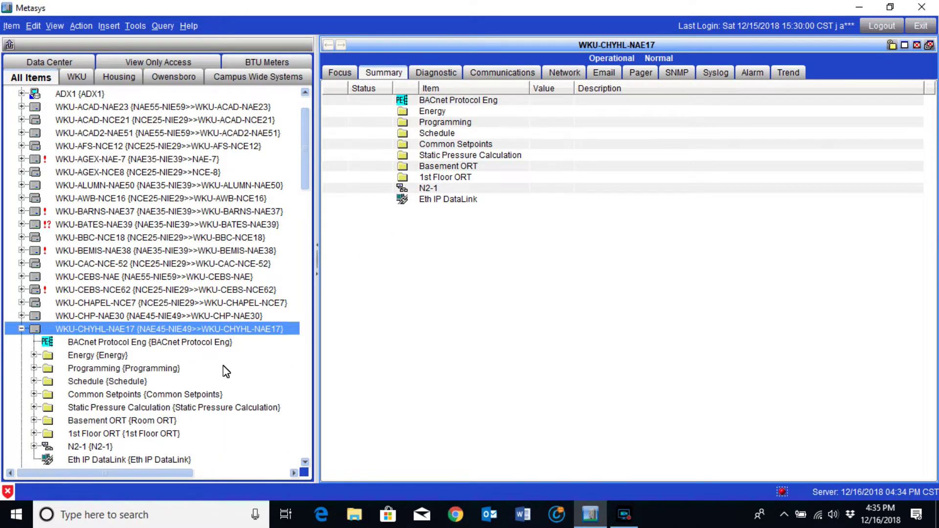
{"action": "scroll", "coordinate": [220, 375], "scroll_direction": "down", "scroll_amount": 1}
{"action": "scroll", "coordinate": [212, 327], "scroll_direction": "up", "scroll_amount": 2}
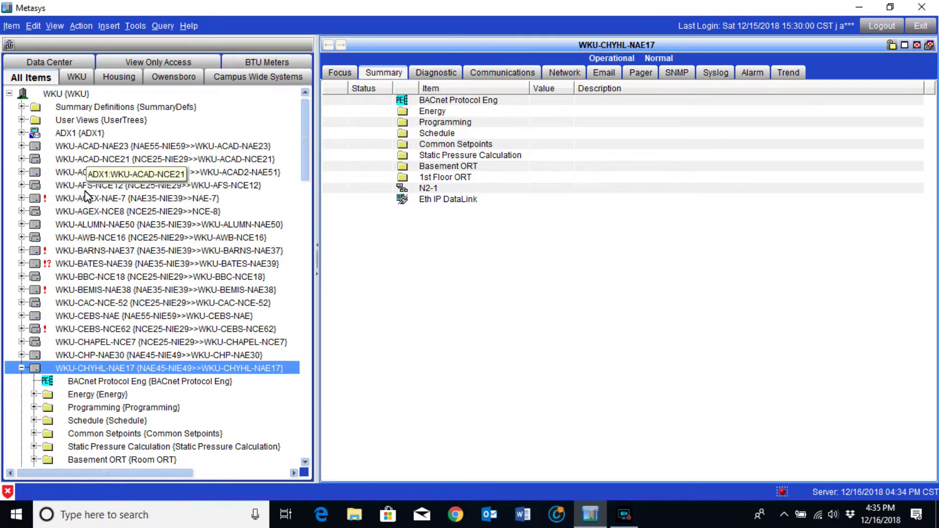
{"action": "scroll", "coordinate": [97, 364], "scroll_direction": "down", "scroll_amount": 3}
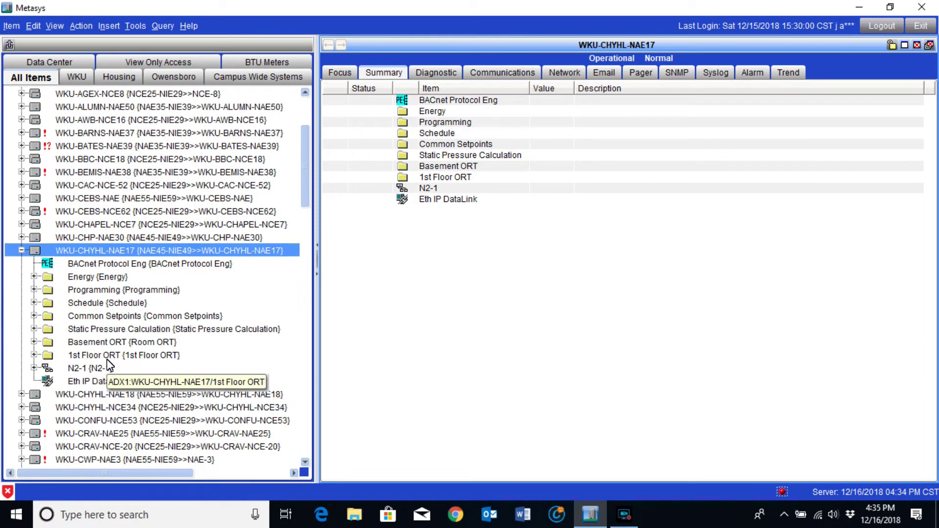
{"action": "scroll", "coordinate": [196, 357], "scroll_direction": "down", "scroll_amount": 1}
{"action": "scroll", "coordinate": [161, 348], "scroll_direction": "up", "scroll_amount": 3}
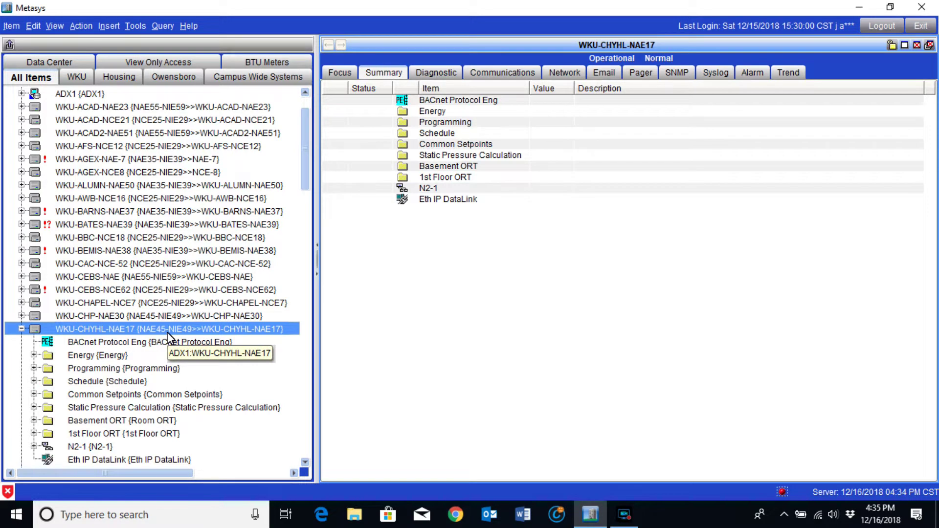
{"action": "mouse_move", "coordinate": [48, 215]}
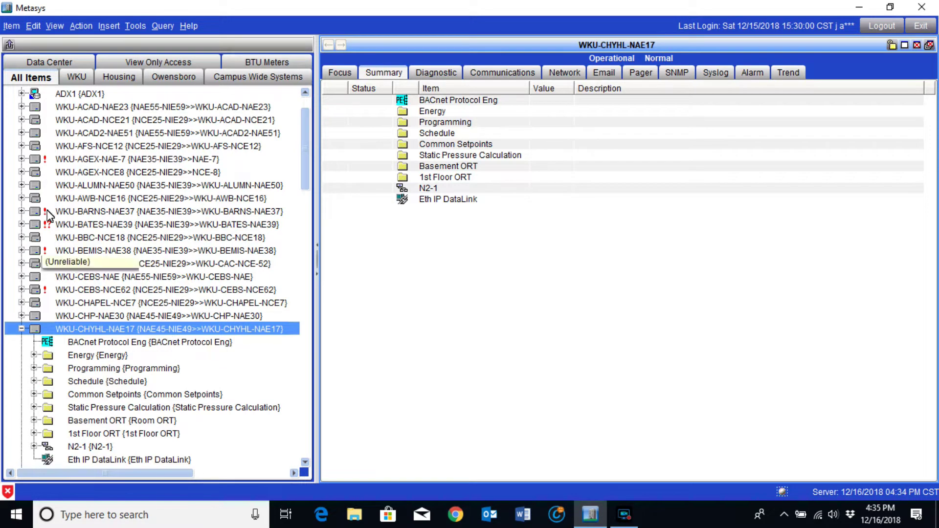
{"action": "left_click", "coordinate": [86, 94]}
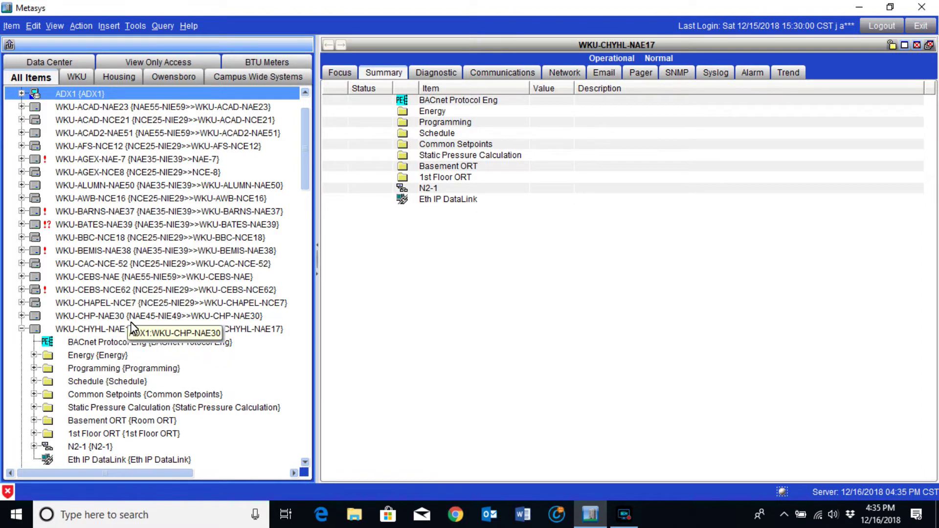
{"action": "left_click", "coordinate": [116, 331]}
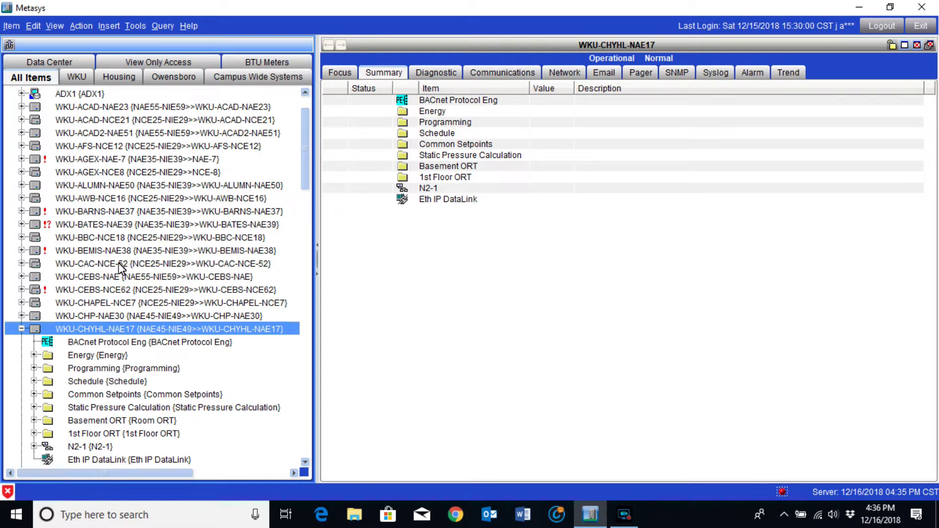
- Expand WKU-CAC-NCE-52 and its FCB trunk to list FAC-1A through FAC-3
{"action": "left_click", "coordinate": [24, 263]}
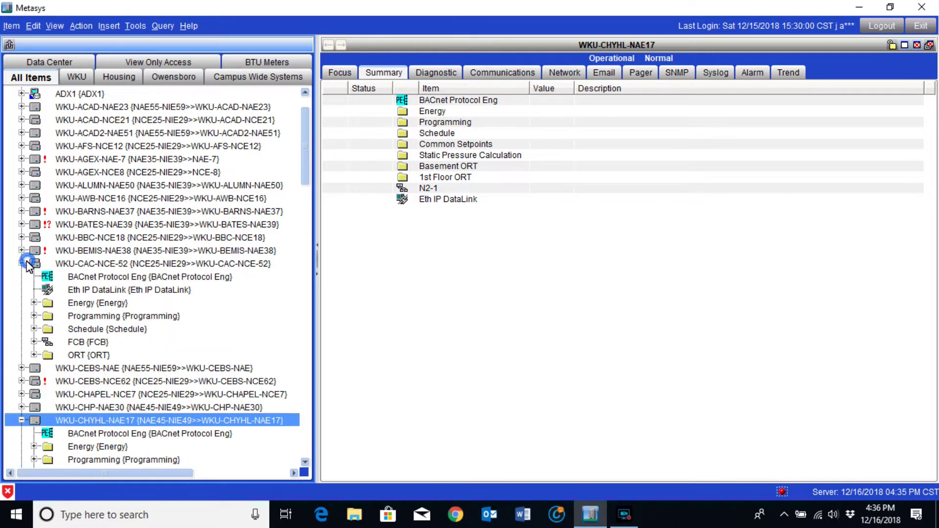
{"action": "left_click", "coordinate": [34, 342]}
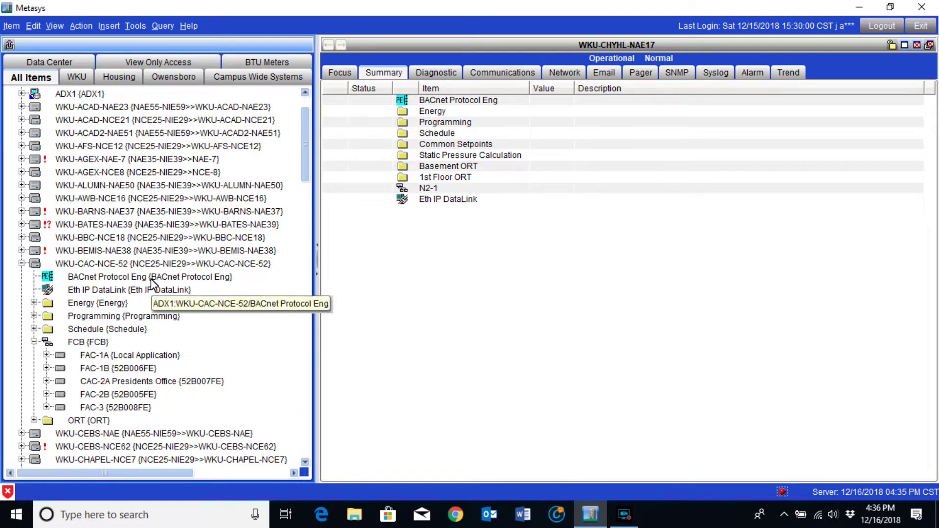
{"action": "scroll", "coordinate": [154, 268], "scroll_direction": "down", "scroll_amount": 1}
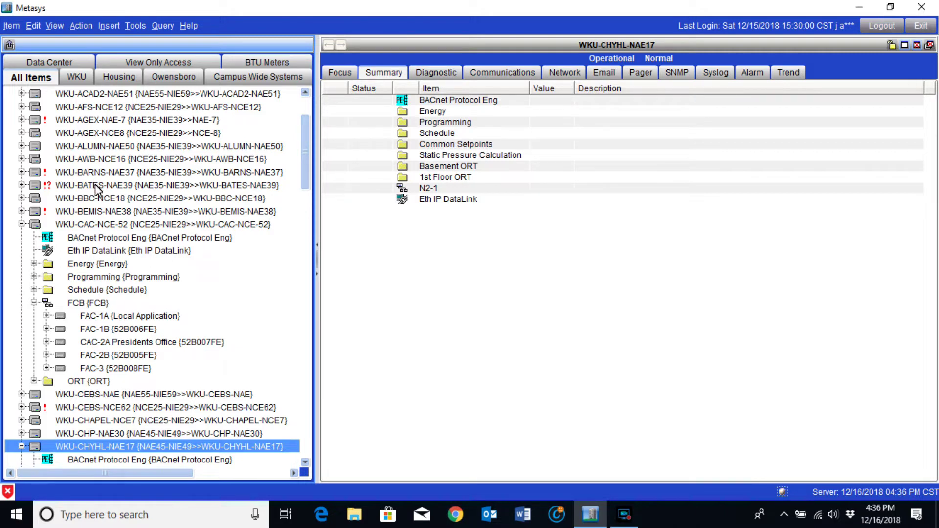
- Select WKU-CAC-NCE-52, WKU-CEBS-NAE, WKU-CAC-NCE-52 again, and finally the FCB trunk
{"action": "left_click", "coordinate": [131, 225]}
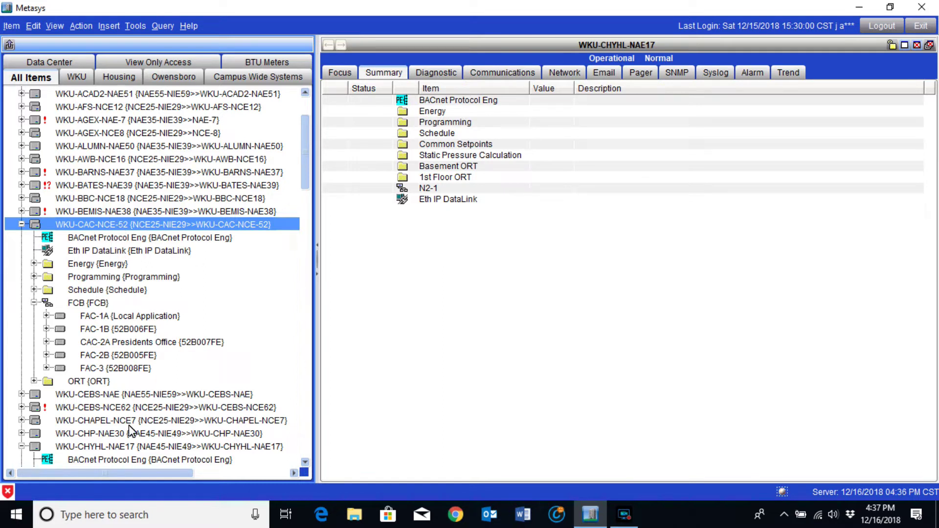
{"action": "left_click", "coordinate": [149, 392]}
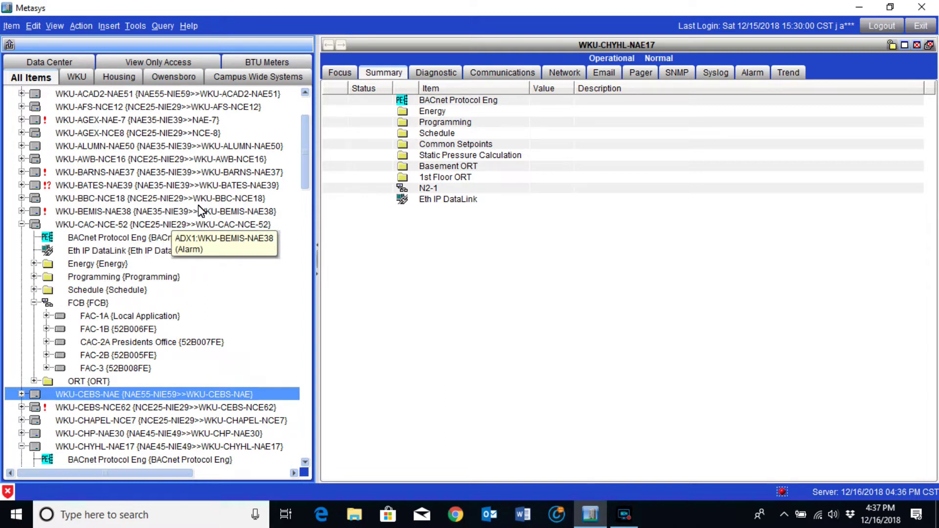
{"action": "left_click", "coordinate": [197, 223]}
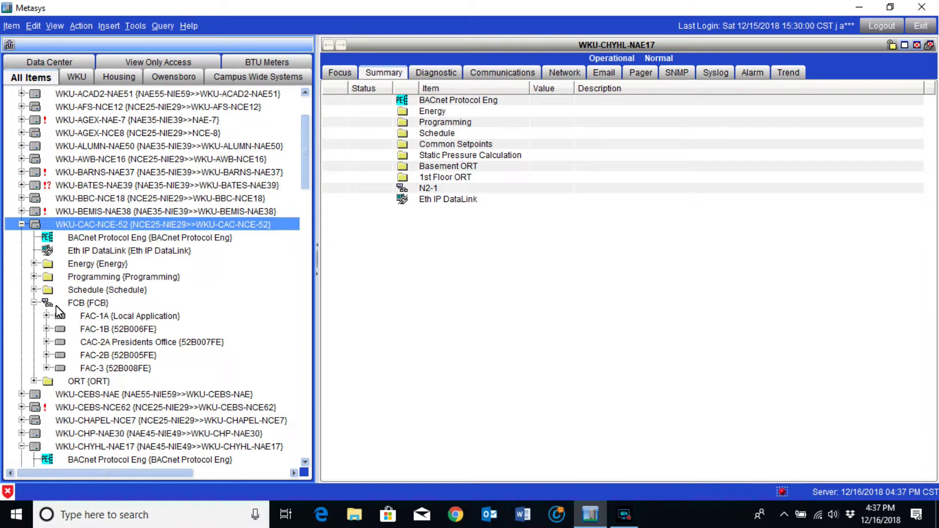
{"action": "left_click", "coordinate": [81, 304]}
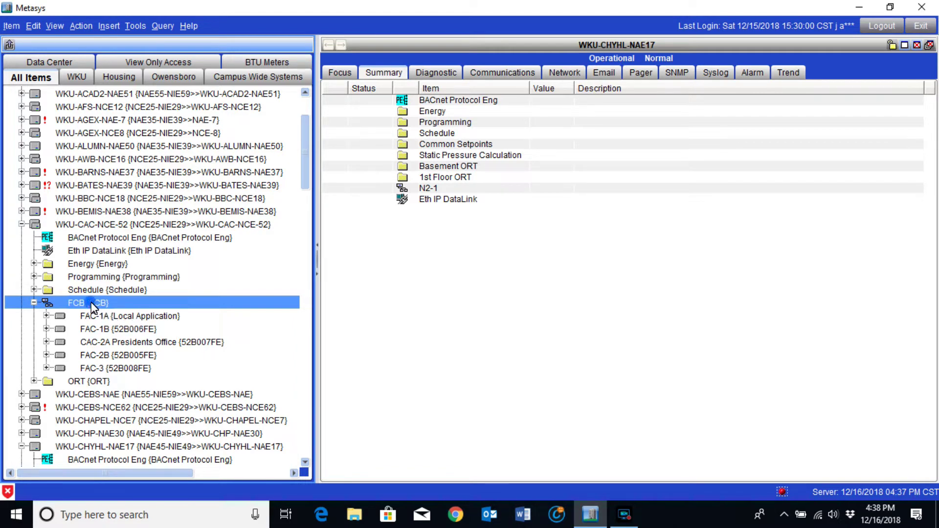
- Display FAC-1A's summary showing zone temperature 61.3 deg F and common setpoint 72.0 deg F
{"action": "left_click_drag", "start_coordinate": [97, 306], "coordinate": [377, 321]}
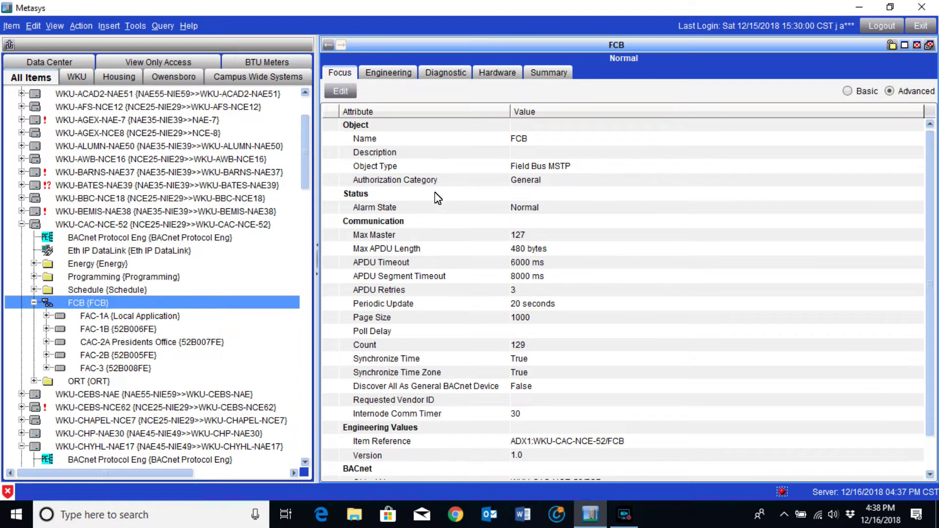
{"action": "scroll", "coordinate": [154, 303], "scroll_direction": "up", "scroll_amount": 1}
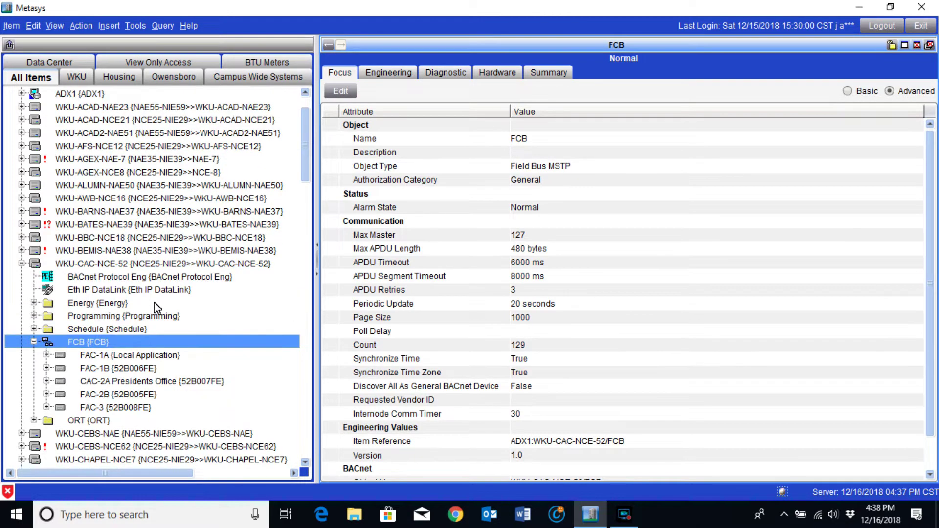
{"action": "scroll", "coordinate": [161, 334], "scroll_direction": "down", "scroll_amount": 1}
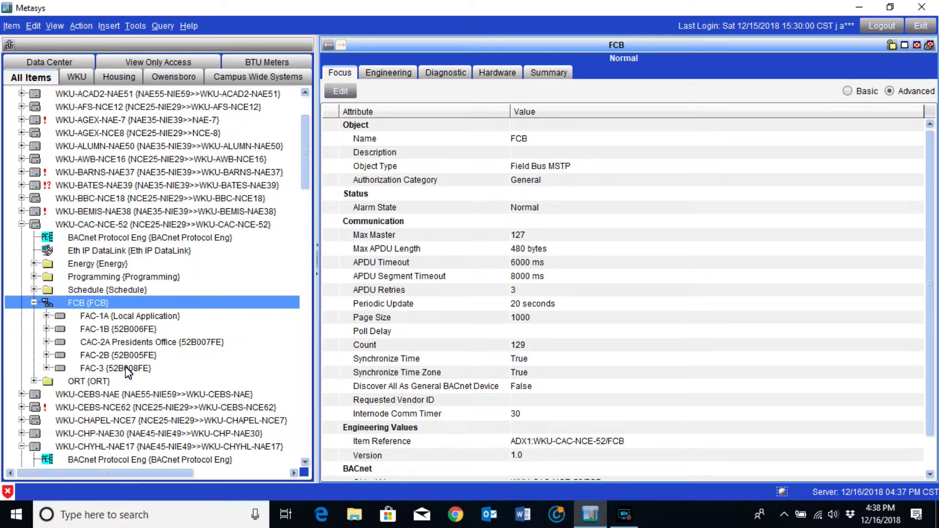
{"action": "left_click", "coordinate": [128, 317]}
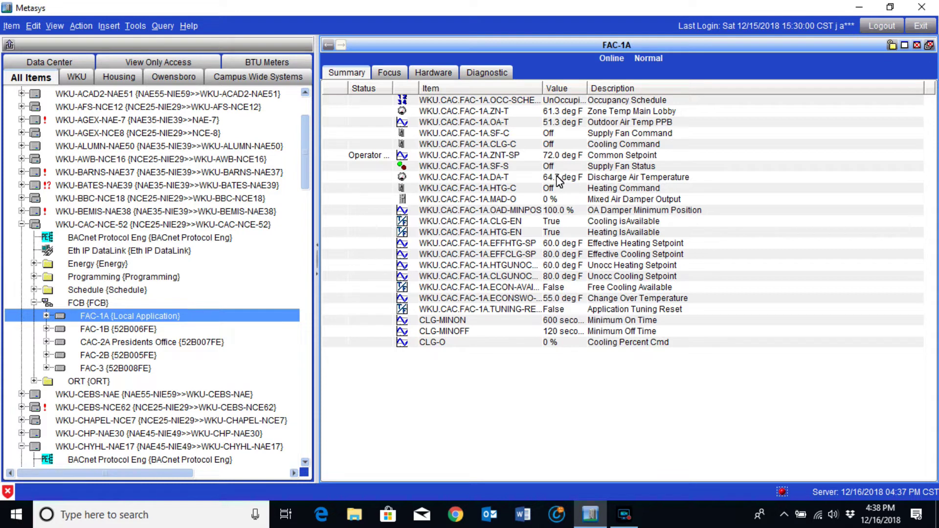
- Highlight FAC-1A's SF-C point, then show FAC-1B's summary with zone temperature 61.7 deg F
{"action": "left_click", "coordinate": [552, 135]}
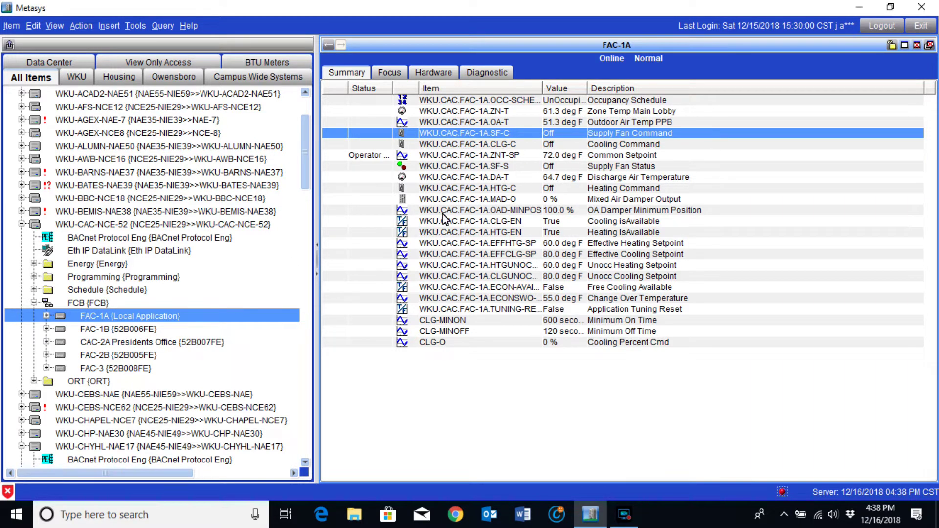
{"action": "left_click", "coordinate": [125, 331]}
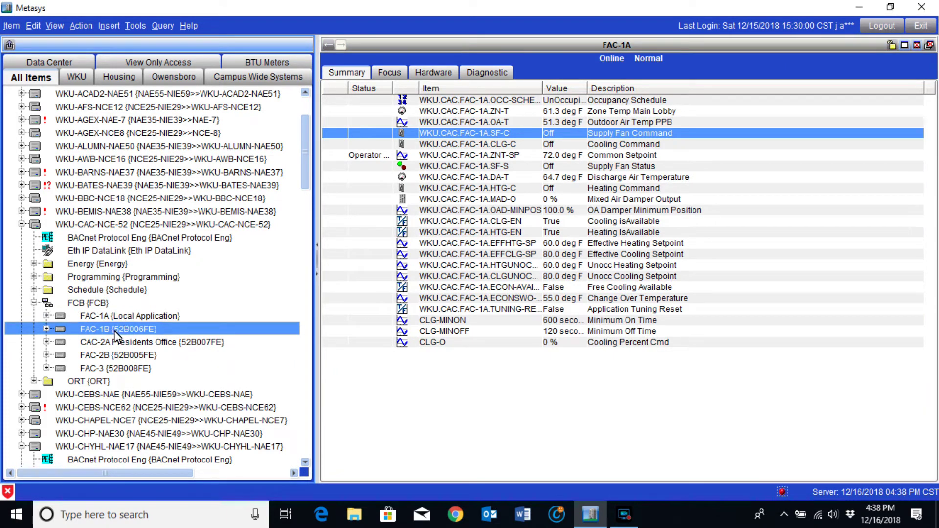
{"action": "left_click", "coordinate": [116, 334]}
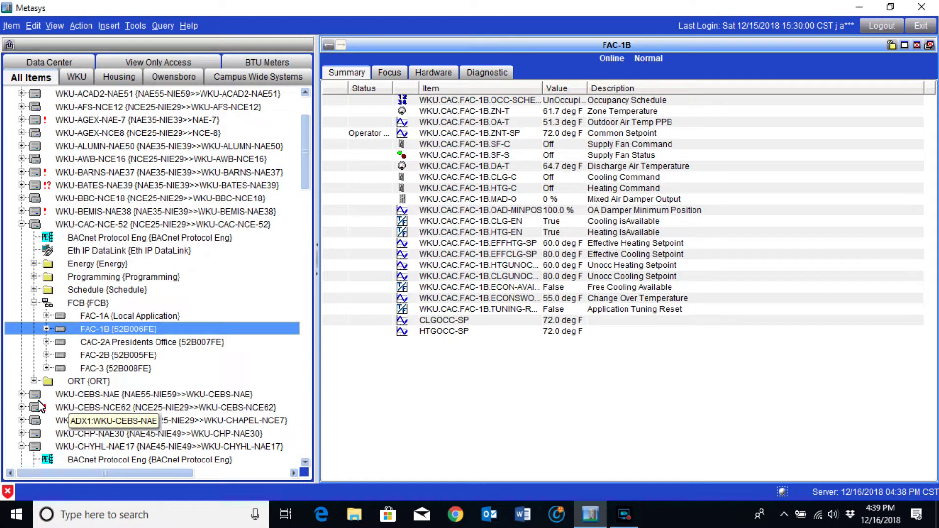
- Expand WKU-CEBS-NAE and its N2 Trunk 1 device list
{"action": "left_click", "coordinate": [22, 394]}
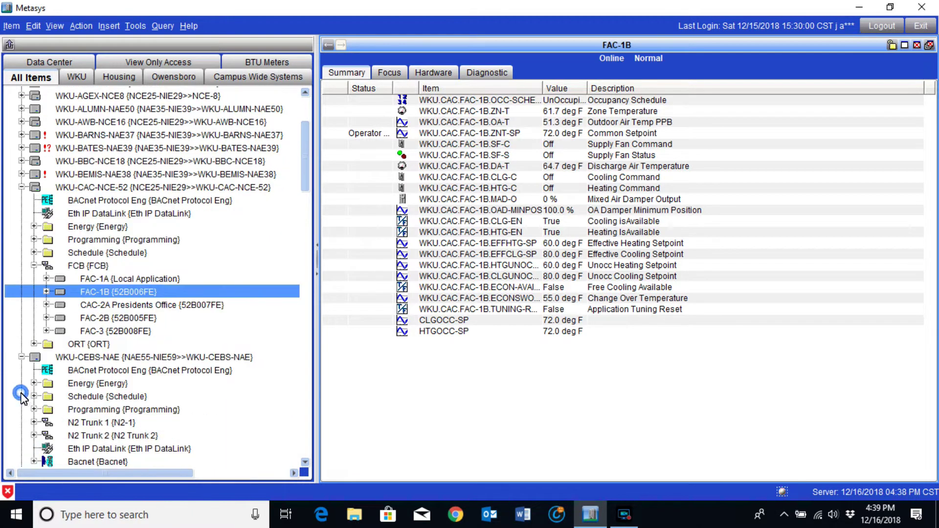
{"action": "scroll", "coordinate": [34, 381], "scroll_direction": "down", "scroll_amount": 2}
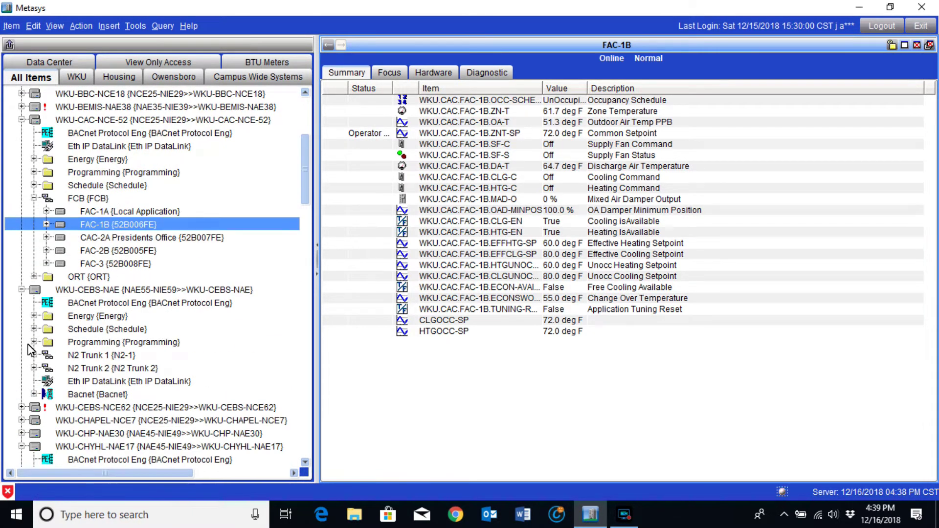
{"action": "left_click", "coordinate": [33, 356]}
{"action": "scroll", "coordinate": [191, 337], "scroll_direction": "up", "scroll_amount": 5}
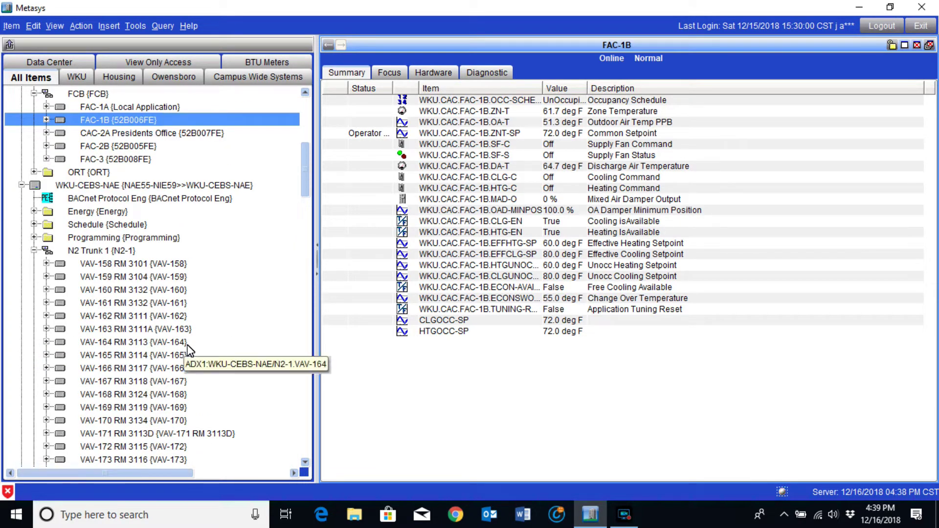
- Collapse and re-expand N2 Trunk 1, scrolling through VAV-158 RM 3101 to VAV-167 RM 3118
{"action": "left_click", "coordinate": [34, 251]}
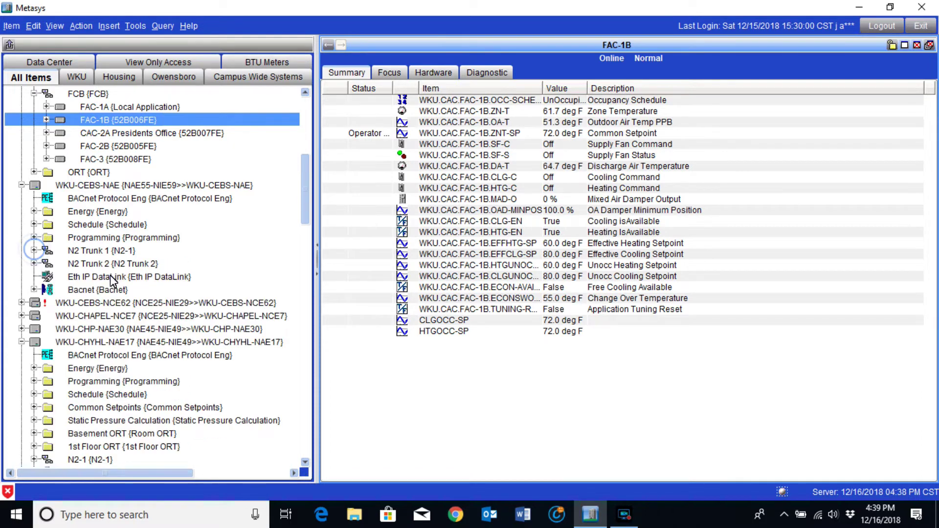
{"action": "scroll", "coordinate": [110, 293], "scroll_direction": "down", "scroll_amount": 1}
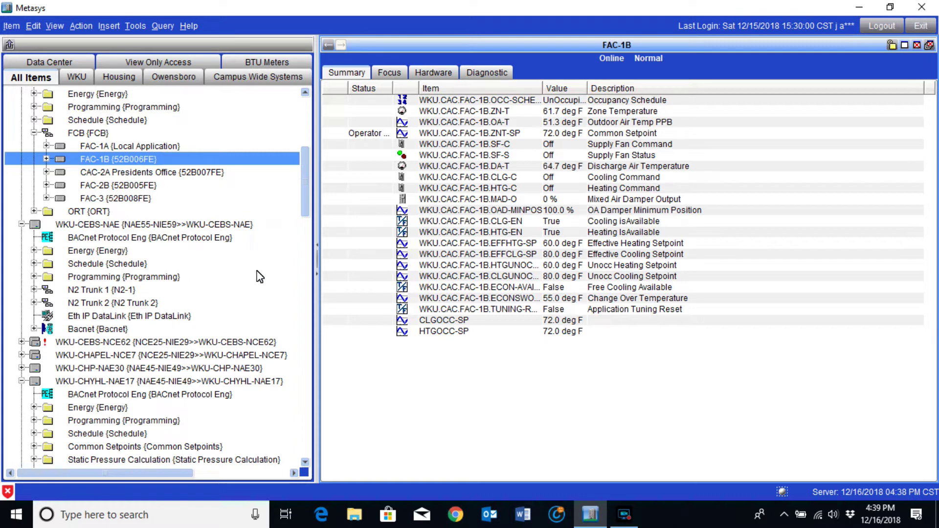
{"action": "left_click", "coordinate": [34, 290]}
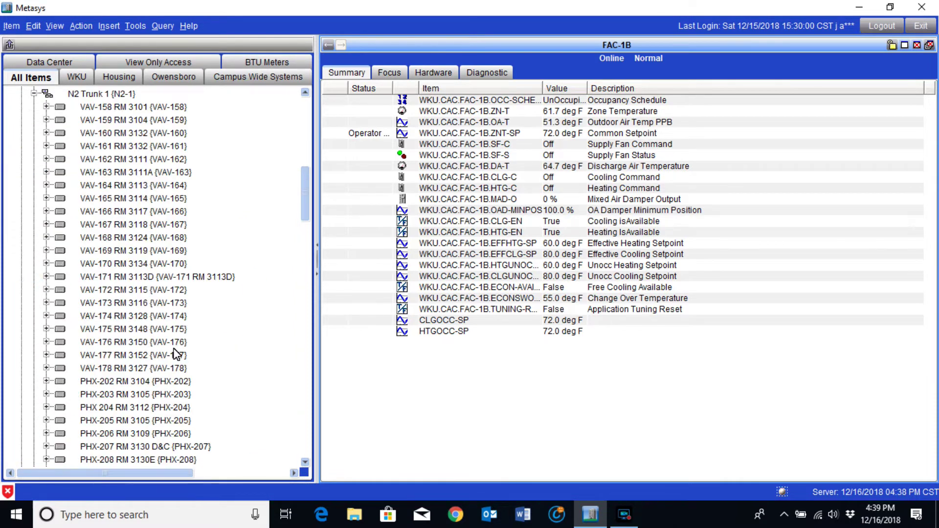
{"action": "scroll", "coordinate": [166, 343], "scroll_direction": "down", "scroll_amount": 1}
{"action": "scroll", "coordinate": [171, 355], "scroll_direction": "up", "scroll_amount": 4}
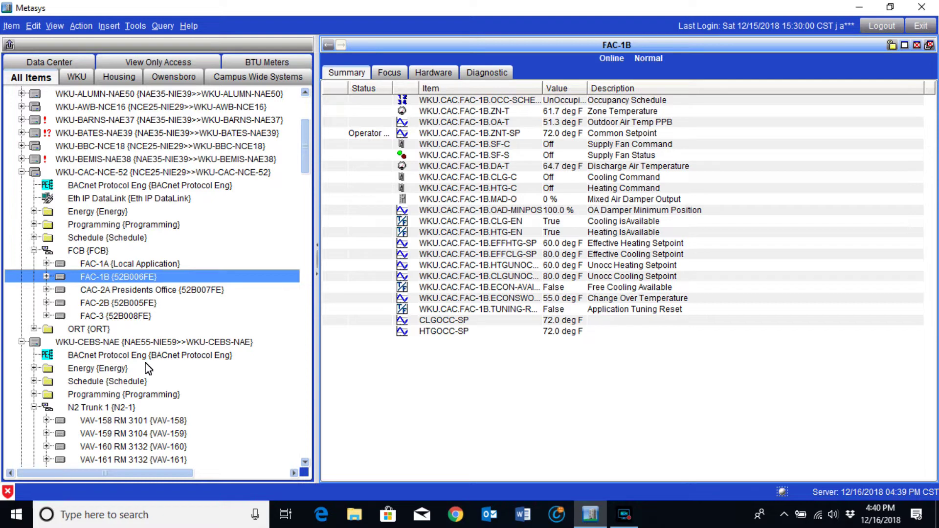
{"action": "scroll", "coordinate": [166, 379], "scroll_direction": "down", "scroll_amount": 2}
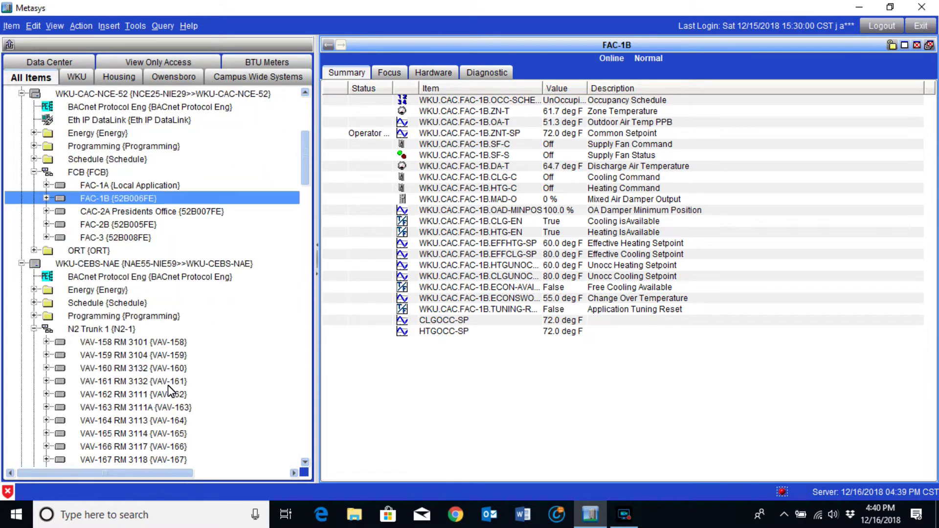
{"action": "scroll", "coordinate": [171, 386], "scroll_direction": "up", "scroll_amount": 6}
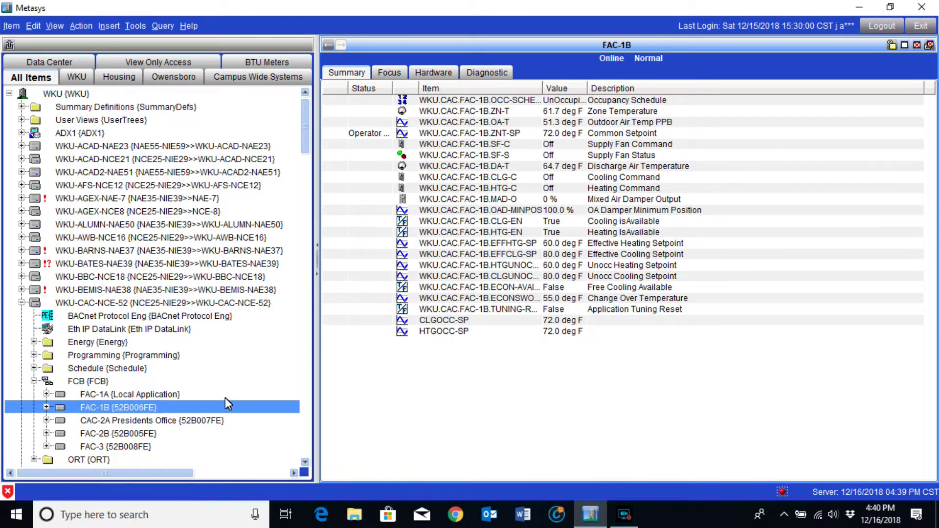
{"action": "scroll", "coordinate": [234, 370], "scroll_direction": "down", "scroll_amount": 2}
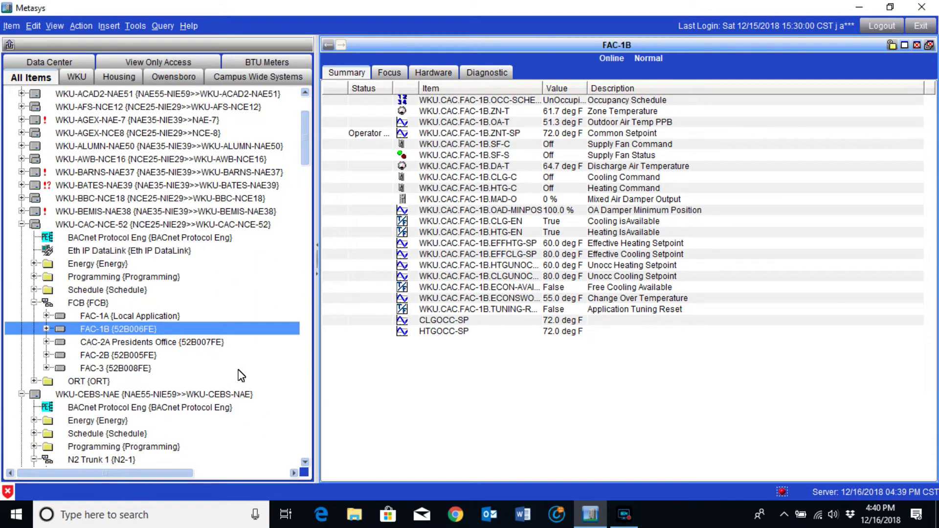
{"action": "scroll", "coordinate": [240, 377], "scroll_direction": "down", "scroll_amount": 1}
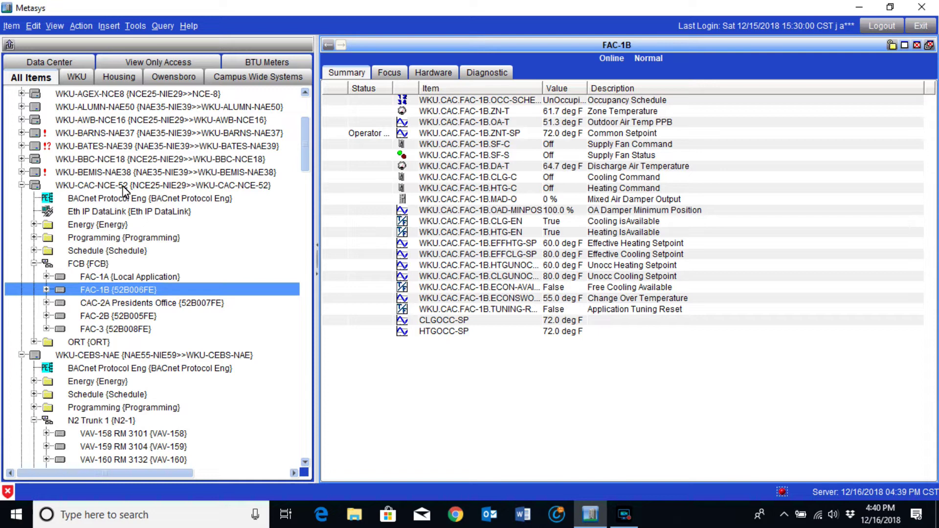
- Collapse N2 Trunk 1 under WKU-CEBS-NAE and select N2 Trunk 2
{"action": "scroll", "coordinate": [150, 430], "scroll_direction": "down", "scroll_amount": 2}
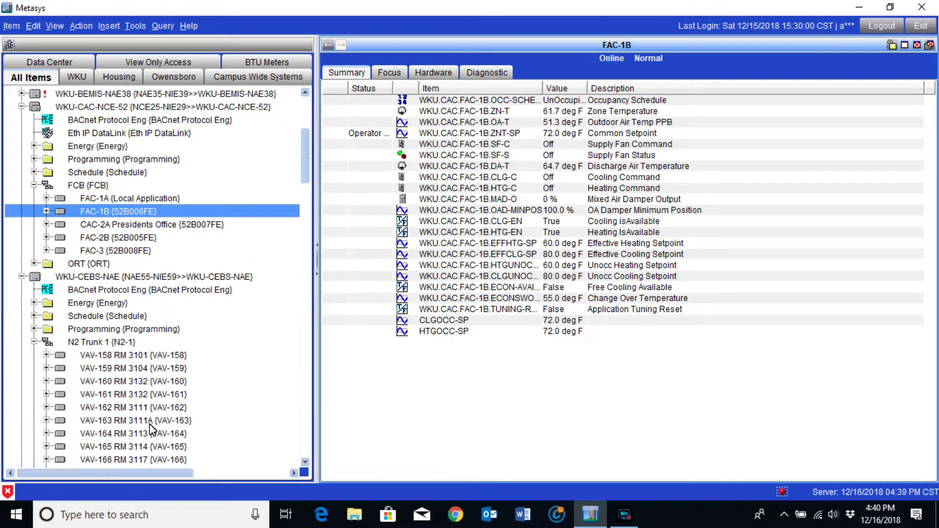
{"action": "left_click", "coordinate": [33, 342]}
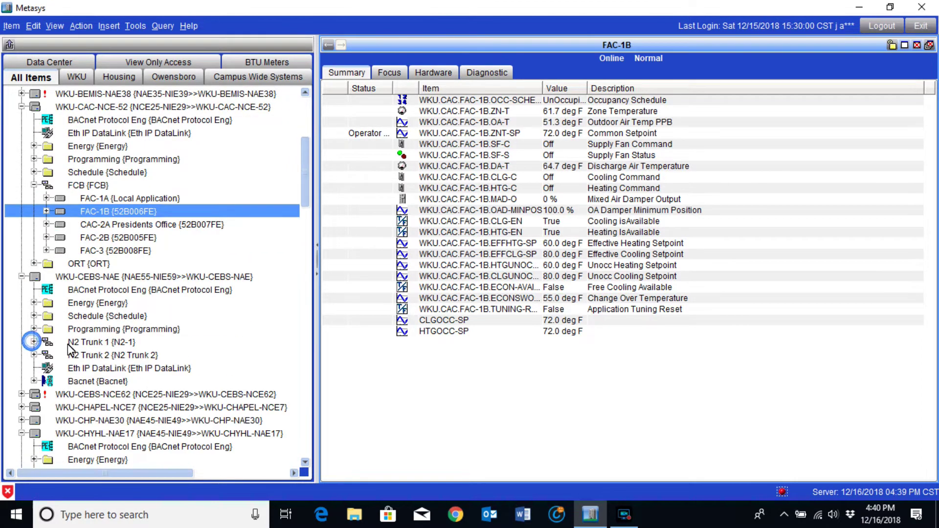
{"action": "left_click", "coordinate": [84, 341]}
{"action": "left_click", "coordinate": [86, 355]}
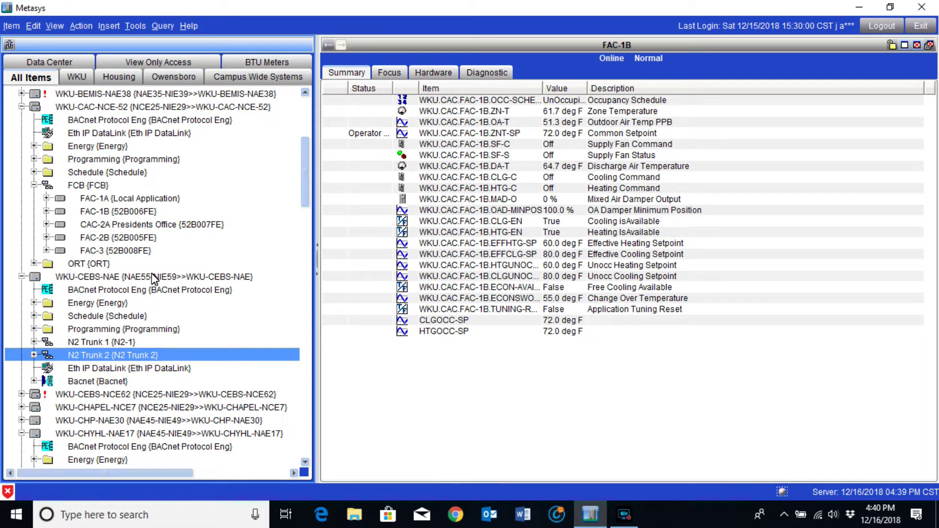
- Select ADX1 at the tree top, then the WKU-CEBS-NAE controller
{"action": "scroll", "coordinate": [165, 255], "scroll_direction": "up", "scroll_amount": 5}
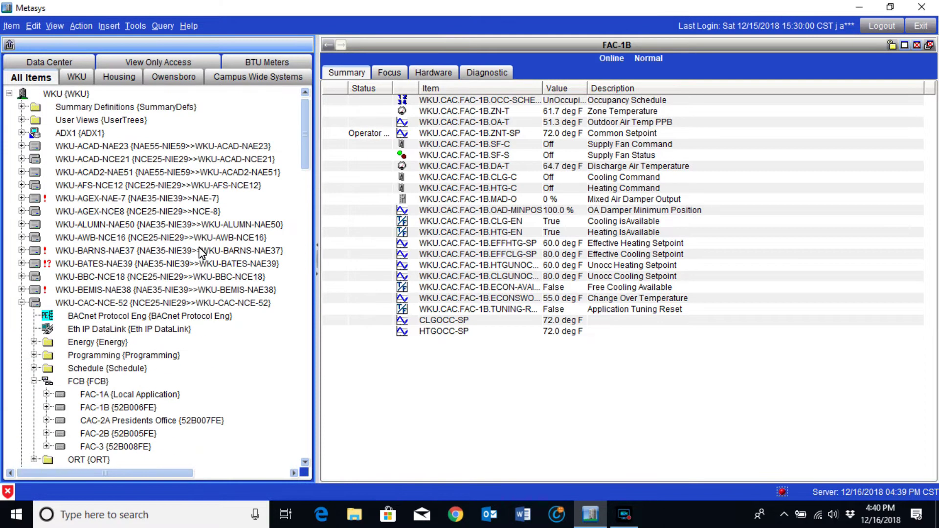
{"action": "left_click", "coordinate": [76, 133]}
{"action": "scroll", "coordinate": [186, 397], "scroll_direction": "down", "scroll_amount": 4}
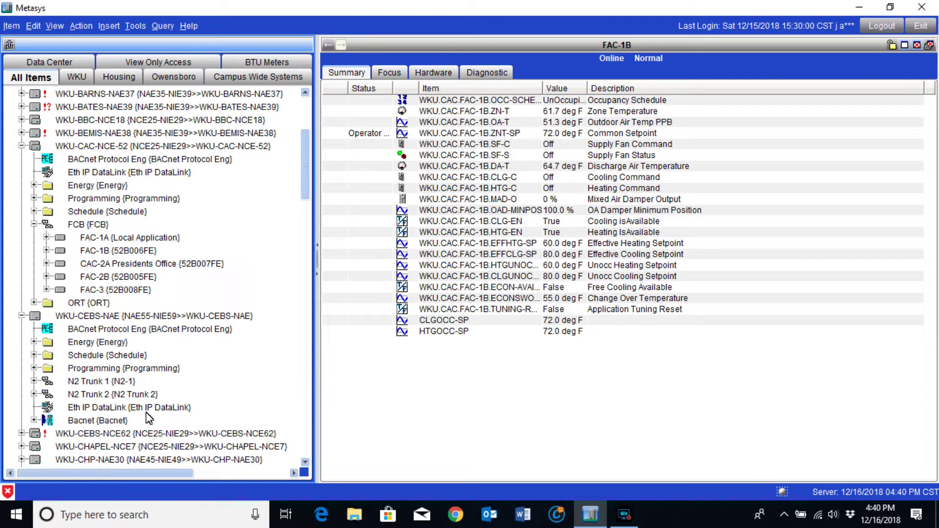
{"action": "scroll", "coordinate": [231, 402], "scroll_direction": "down", "scroll_amount": 2}
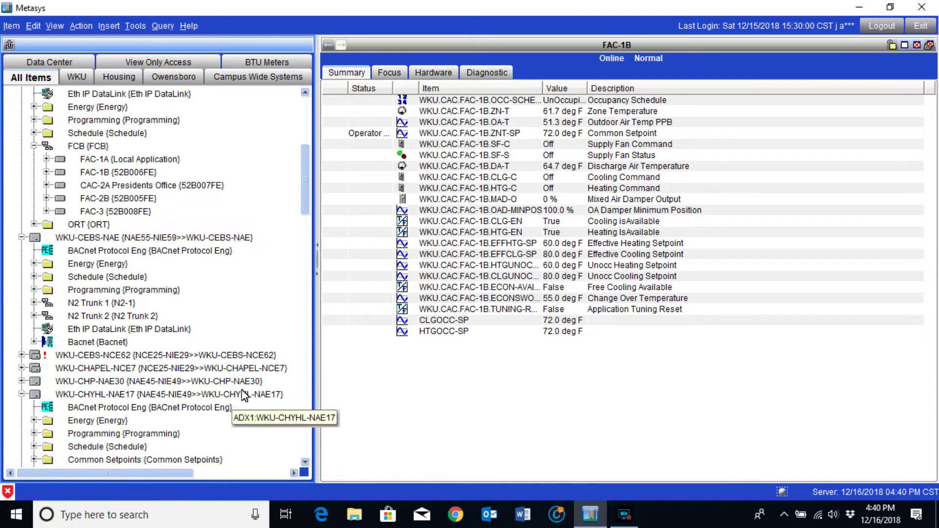
{"action": "left_click", "coordinate": [165, 237]}
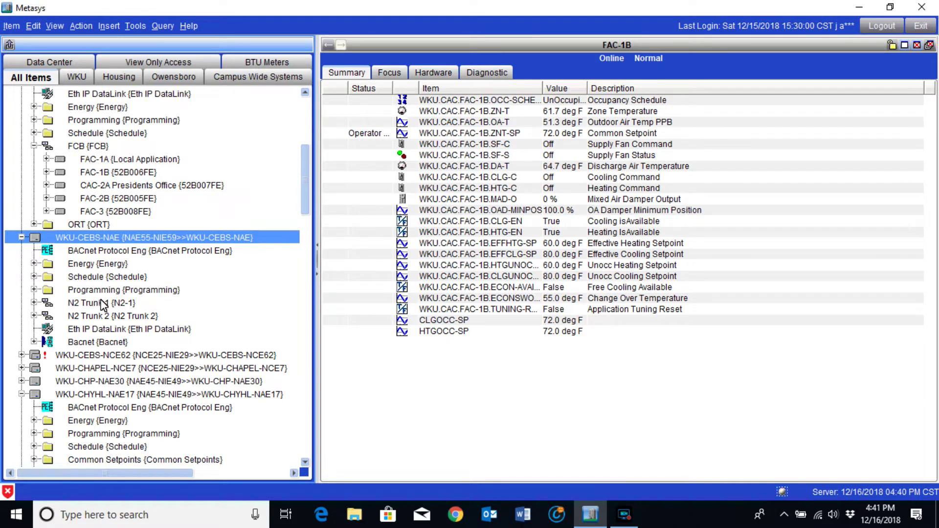
{"action": "left_click", "coordinate": [34, 303]}
{"action": "scroll", "coordinate": [168, 298], "scroll_direction": "down", "scroll_amount": 1}
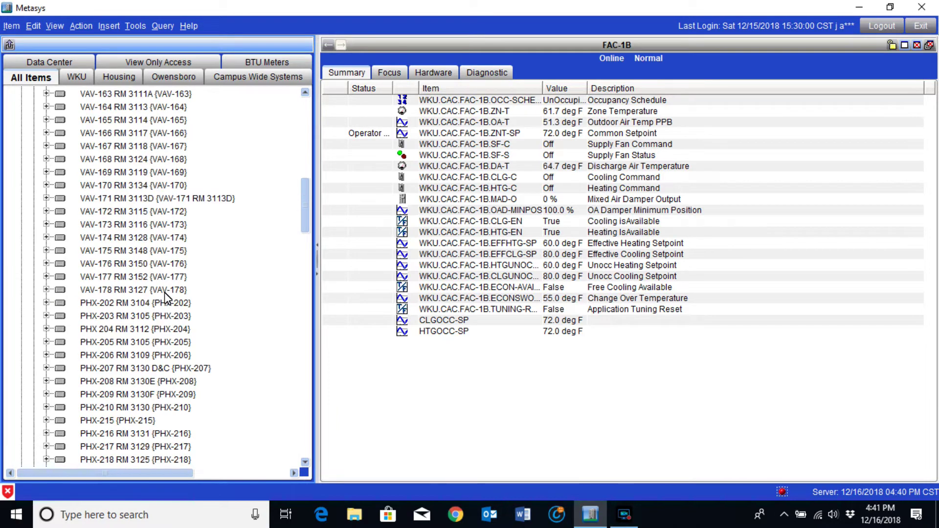
{"action": "scroll", "coordinate": [161, 299], "scroll_direction": "down", "scroll_amount": 5}
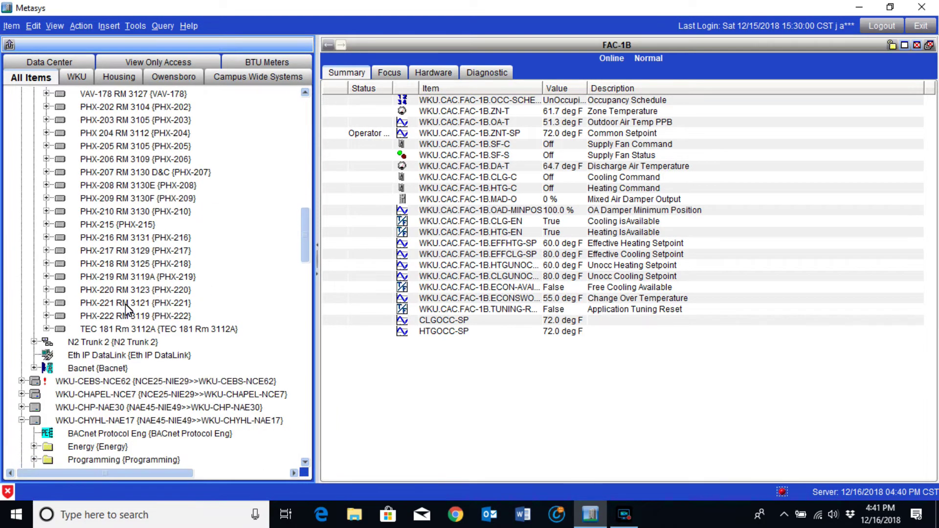
{"action": "scroll", "coordinate": [171, 338], "scroll_direction": "up", "scroll_amount": 10}
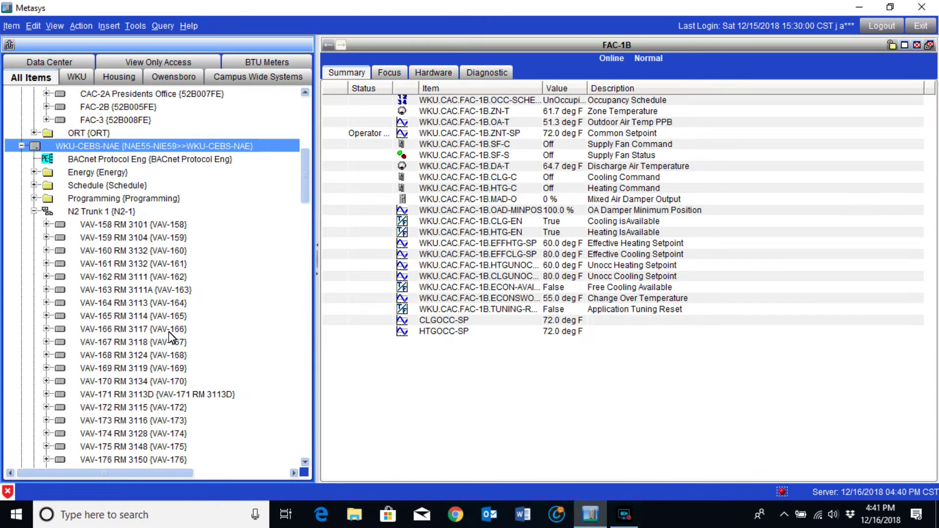
{"action": "scroll", "coordinate": [166, 316], "scroll_direction": "down", "scroll_amount": 4}
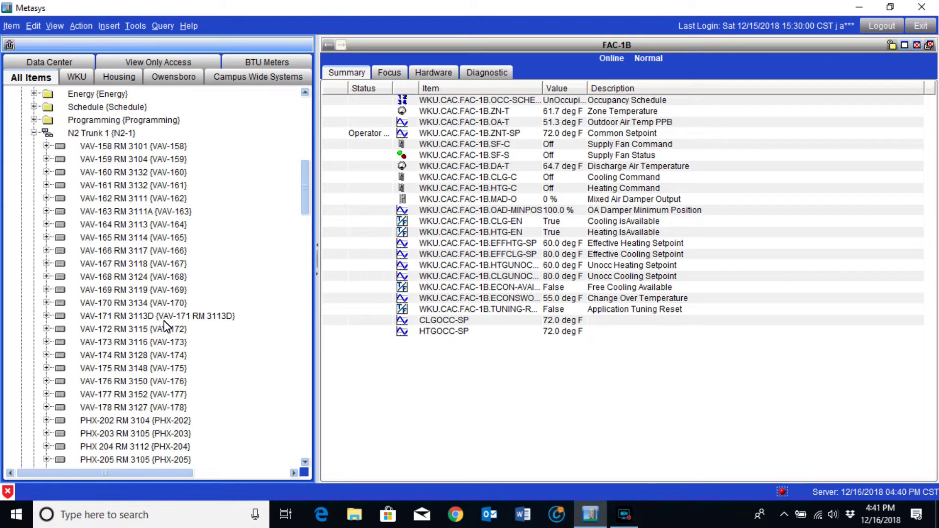
{"action": "scroll", "coordinate": [152, 245], "scroll_direction": "up", "scroll_amount": 3}
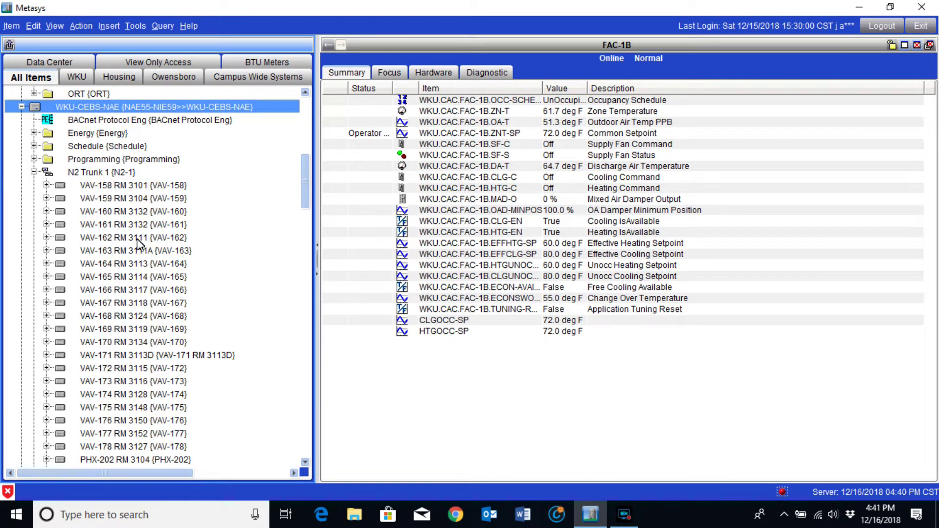
{"action": "scroll", "coordinate": [140, 268], "scroll_direction": "down", "scroll_amount": 9}
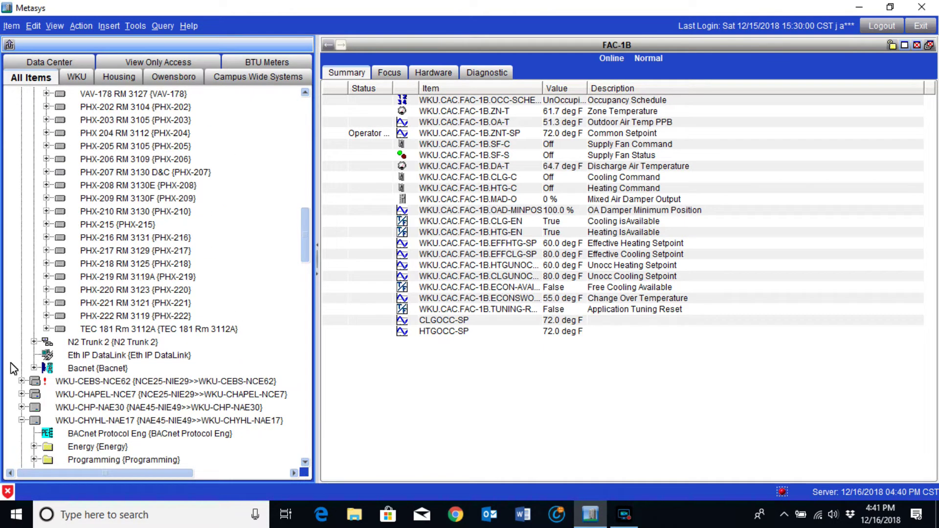
{"action": "double_click", "coordinate": [186, 341]}
{"action": "scroll", "coordinate": [125, 266], "scroll_direction": "up", "scroll_amount": 1}
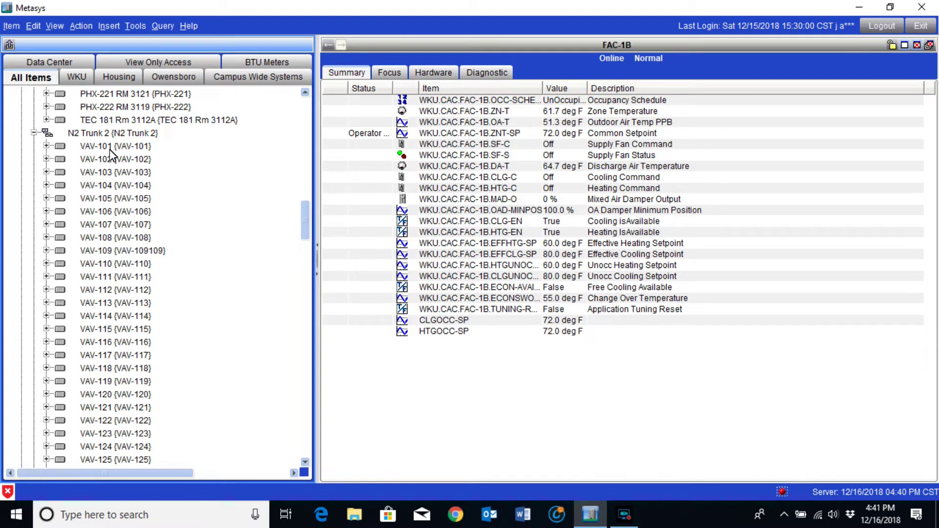
{"action": "scroll", "coordinate": [149, 391], "scroll_direction": "down", "scroll_amount": 8}
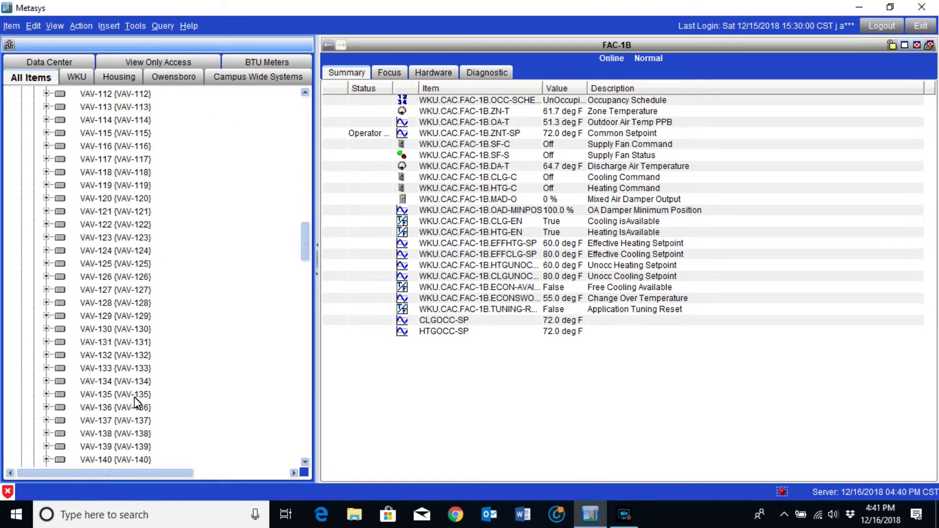
{"action": "scroll", "coordinate": [145, 385], "scroll_direction": "down", "scroll_amount": 10}
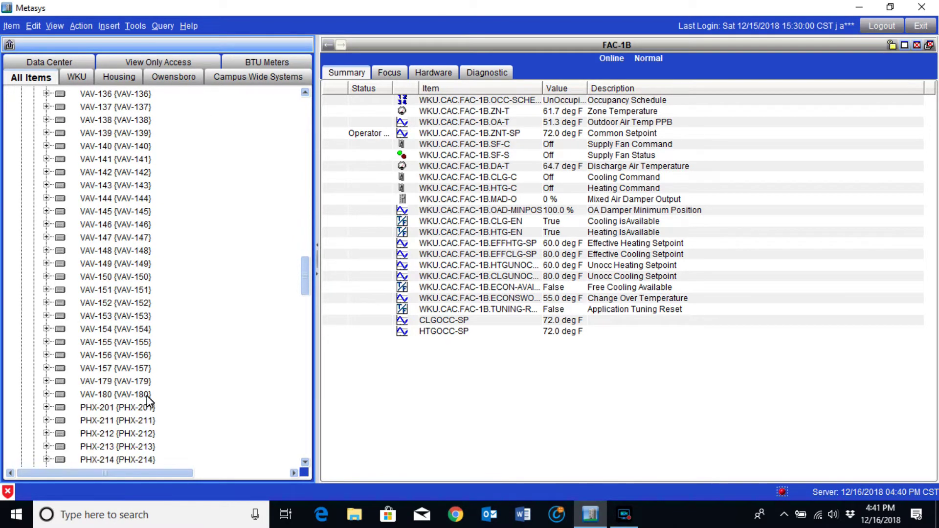
{"action": "scroll", "coordinate": [147, 399], "scroll_direction": "up", "scroll_amount": 12}
{"action": "scroll", "coordinate": [147, 411], "scroll_direction": "up", "scroll_amount": 3}
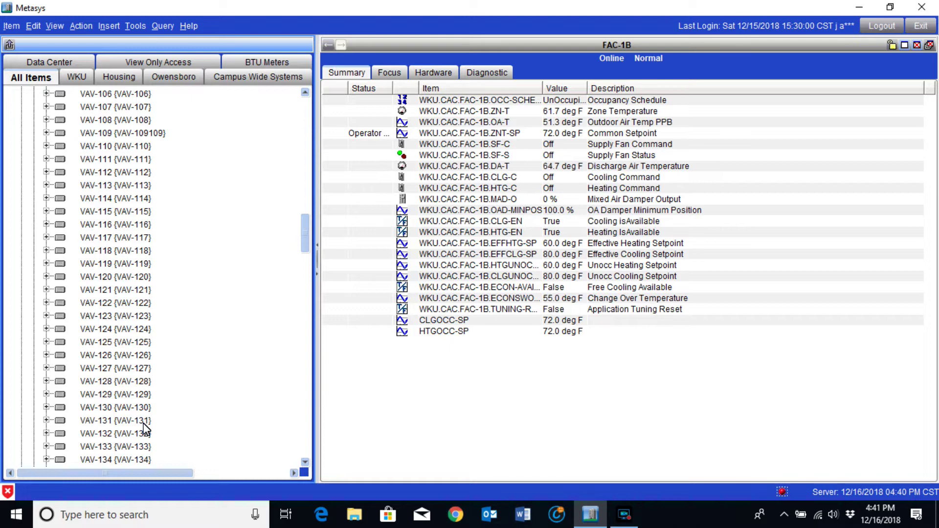
{"action": "scroll", "coordinate": [26, 308], "scroll_direction": "up", "scroll_amount": 9}
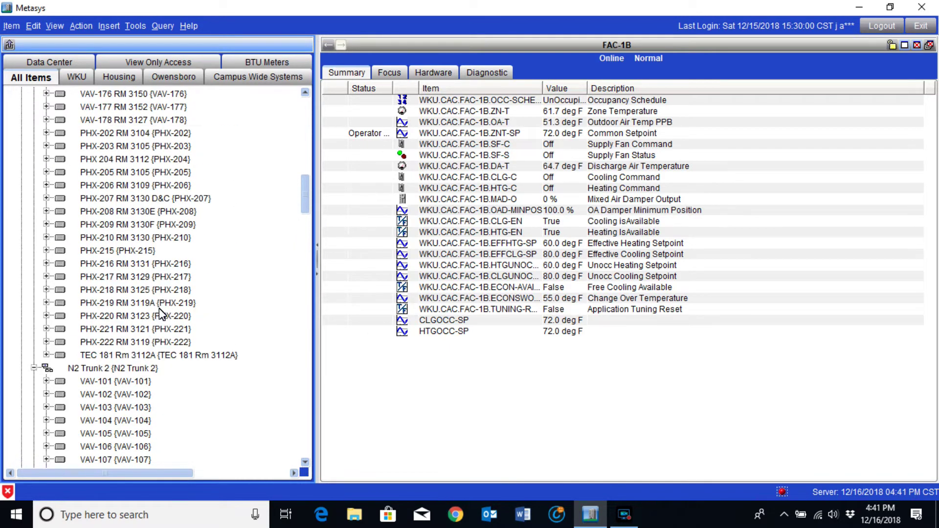
{"action": "scroll", "coordinate": [161, 313], "scroll_direction": "up", "scroll_amount": 2}
{"action": "scroll", "coordinate": [156, 223], "scroll_direction": "up", "scroll_amount": 4}
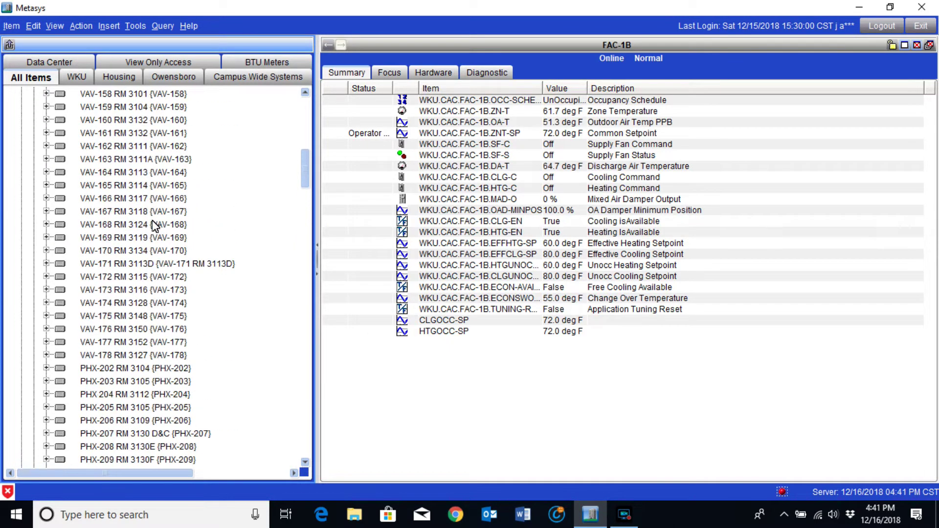
{"action": "scroll", "coordinate": [156, 223], "scroll_direction": "up", "scroll_amount": 5}
{"action": "scroll", "coordinate": [137, 279], "scroll_direction": "down", "scroll_amount": 9}
{"action": "scroll", "coordinate": [132, 321], "scroll_direction": "down", "scroll_amount": 1}
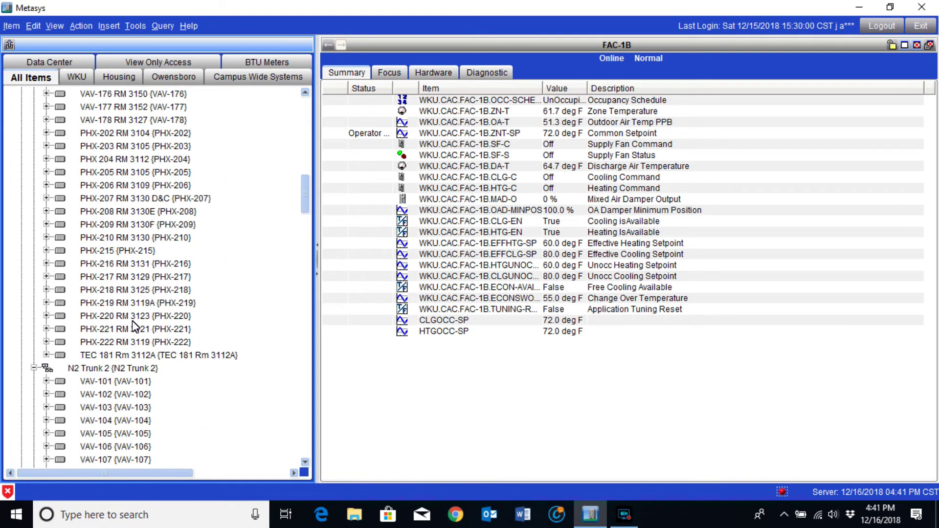
{"action": "scroll", "coordinate": [222, 320], "scroll_direction": "up", "scroll_amount": 6}
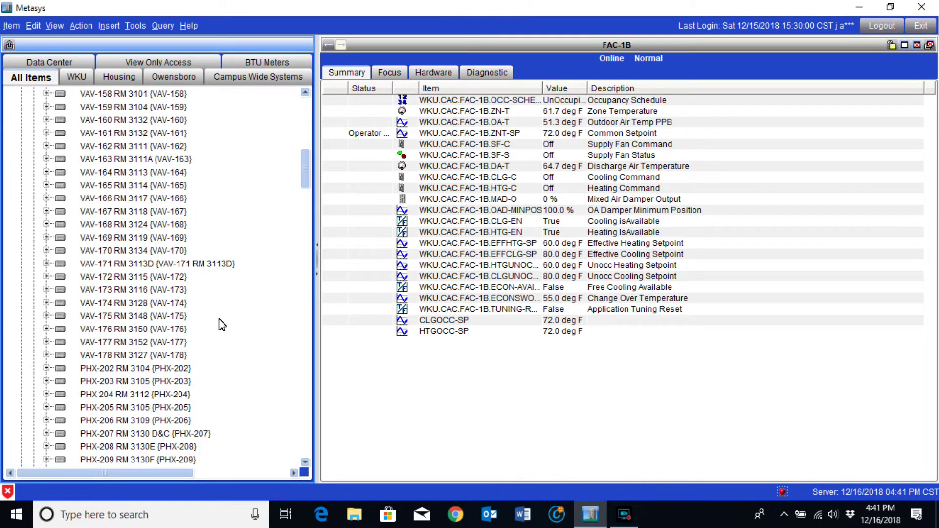
{"action": "left_click", "coordinate": [170, 210]}
{"action": "scroll", "coordinate": [123, 327], "scroll_direction": "down", "scroll_amount": 2}
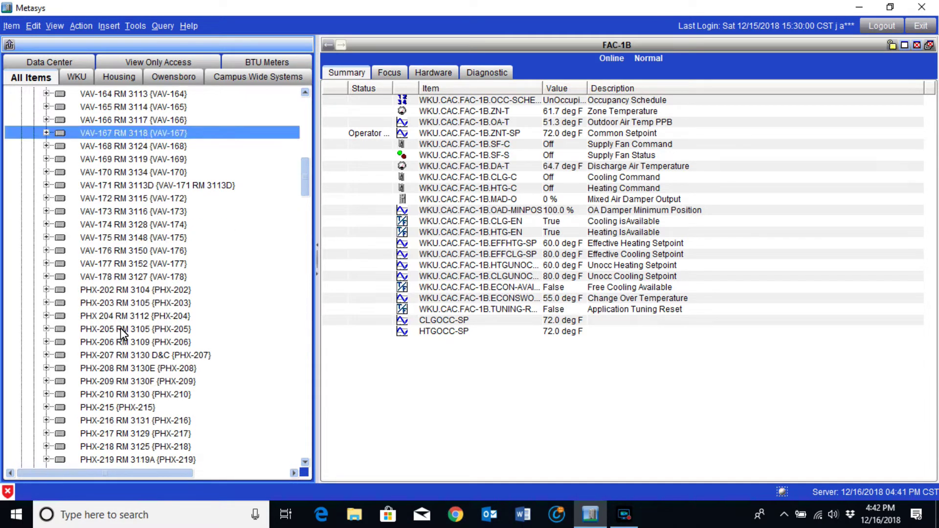
{"action": "scroll", "coordinate": [123, 336], "scroll_direction": "down", "scroll_amount": 8}
{"action": "left_click", "coordinate": [120, 328]}
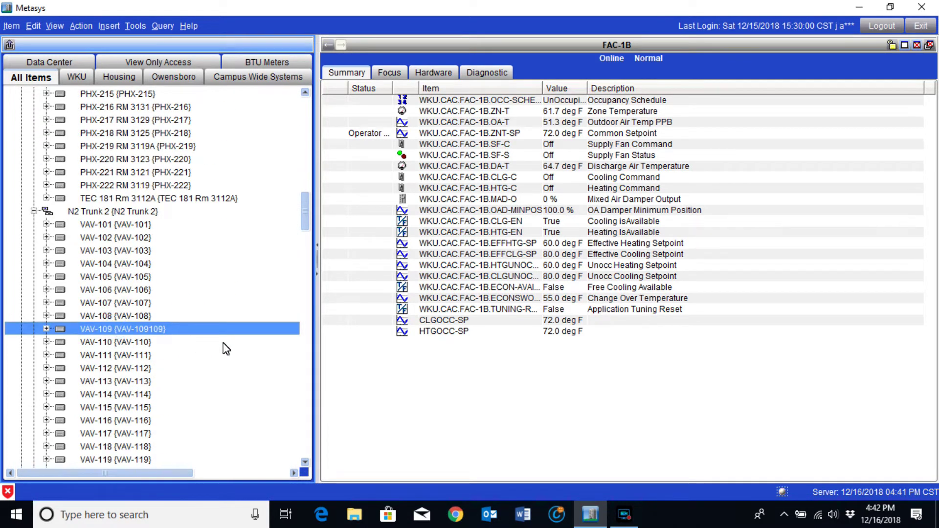
{"action": "scroll", "coordinate": [286, 350], "scroll_direction": "up", "scroll_amount": 15}
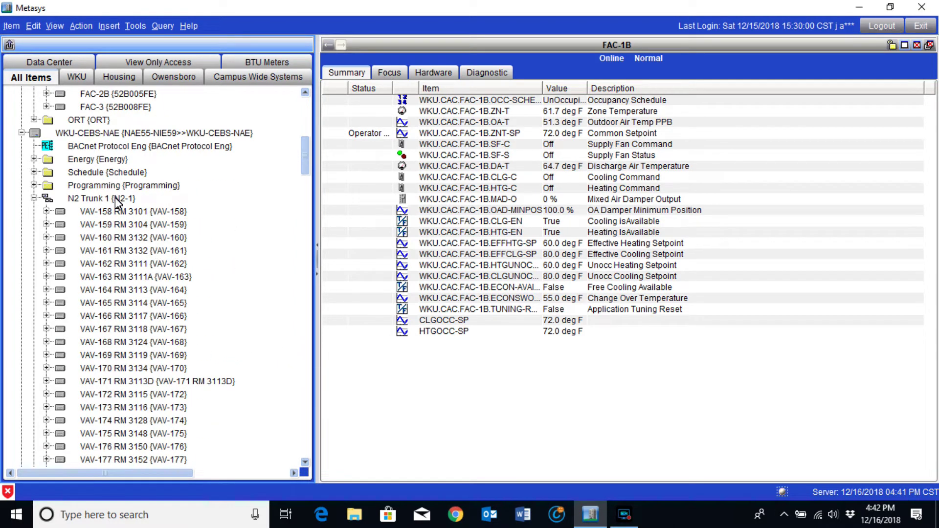
{"action": "scroll", "coordinate": [108, 259], "scroll_direction": "down", "scroll_amount": 5}
{"action": "scroll", "coordinate": [109, 266], "scroll_direction": "down", "scroll_amount": 8}
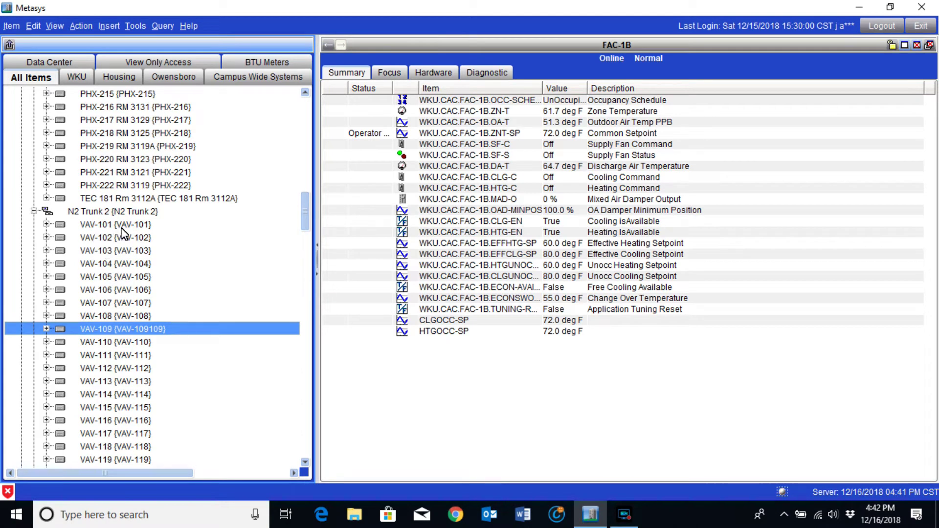
{"action": "left_click", "coordinate": [175, 131]}
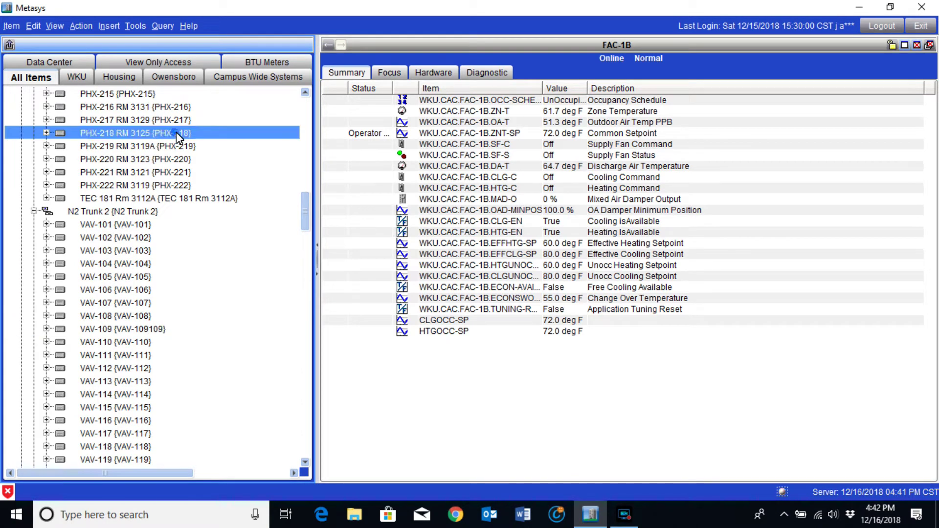
{"action": "left_click", "coordinate": [34, 211]}
{"action": "scroll", "coordinate": [86, 264], "scroll_direction": "up", "scroll_amount": 1}
{"action": "scroll", "coordinate": [65, 283], "scroll_direction": "up", "scroll_amount": 11}
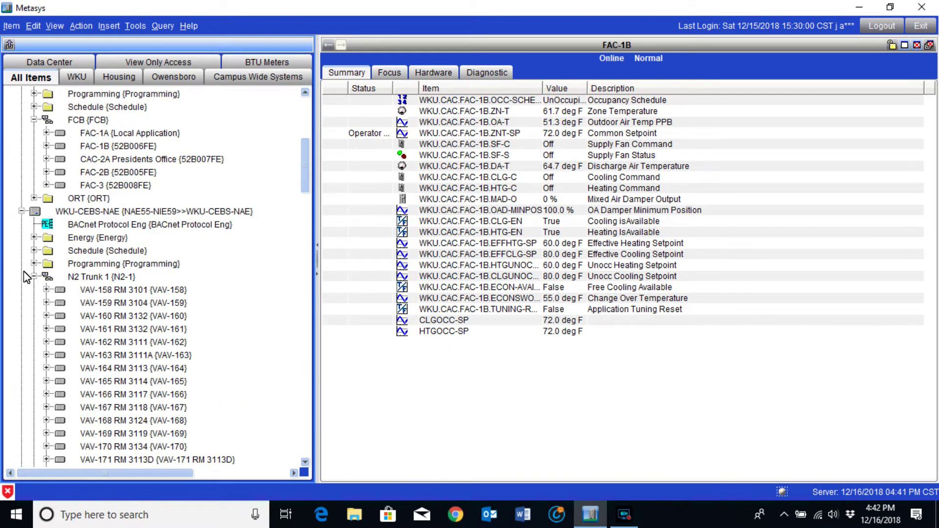
- Collapse N2 Trunk 1 to hide its VAV devices and select the WKU-CEBS-NAE controller
{"action": "left_click", "coordinate": [34, 277]}
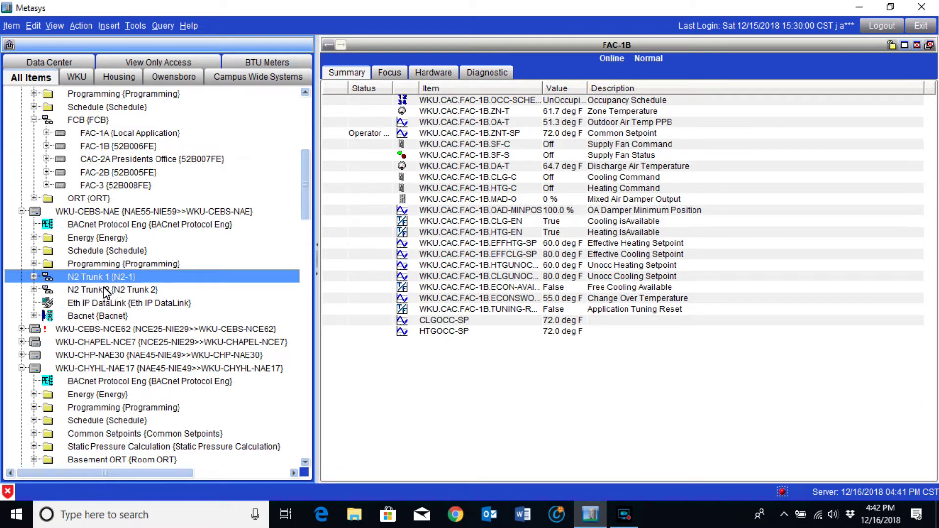
{"action": "left_click", "coordinate": [123, 211]}
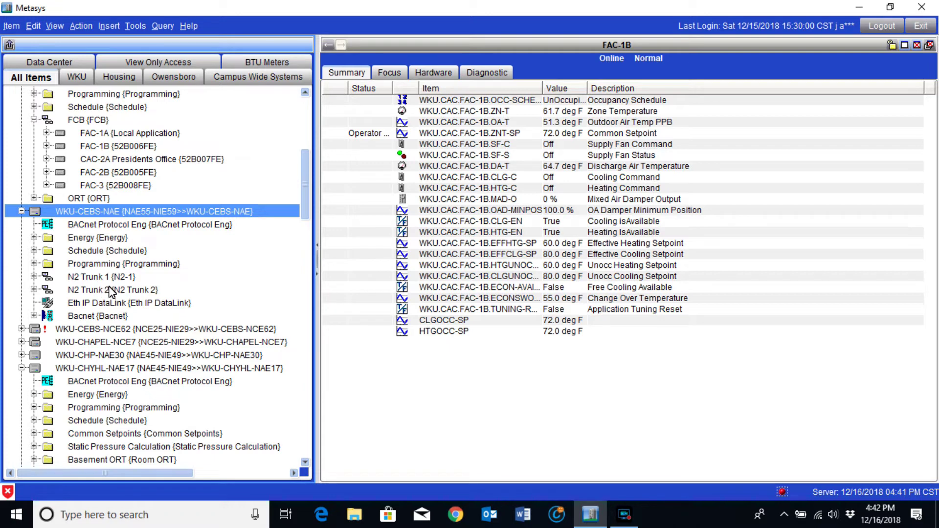
{"action": "scroll", "coordinate": [194, 312], "scroll_direction": "up", "scroll_amount": 1}
{"action": "scroll", "coordinate": [194, 312], "scroll_direction": "up", "scroll_amount": 3}
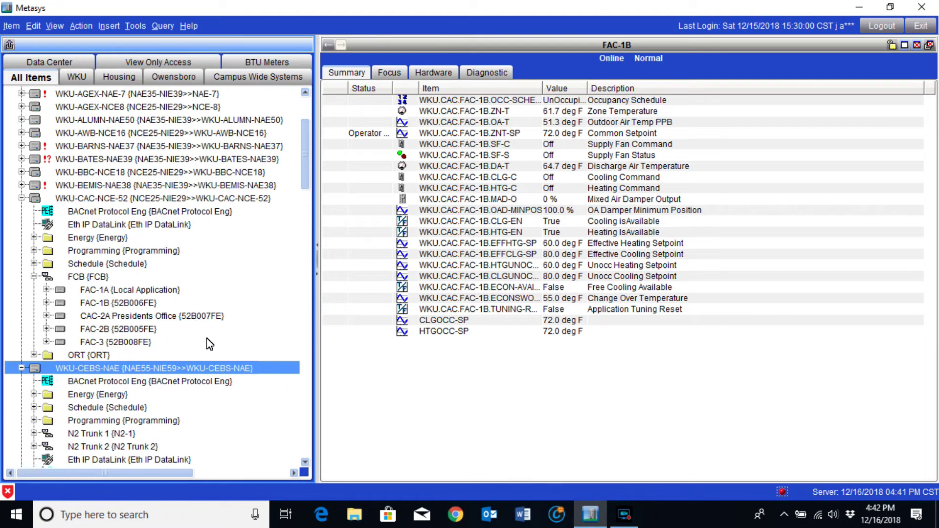
{"action": "scroll", "coordinate": [232, 397], "scroll_direction": "down", "scroll_amount": 1}
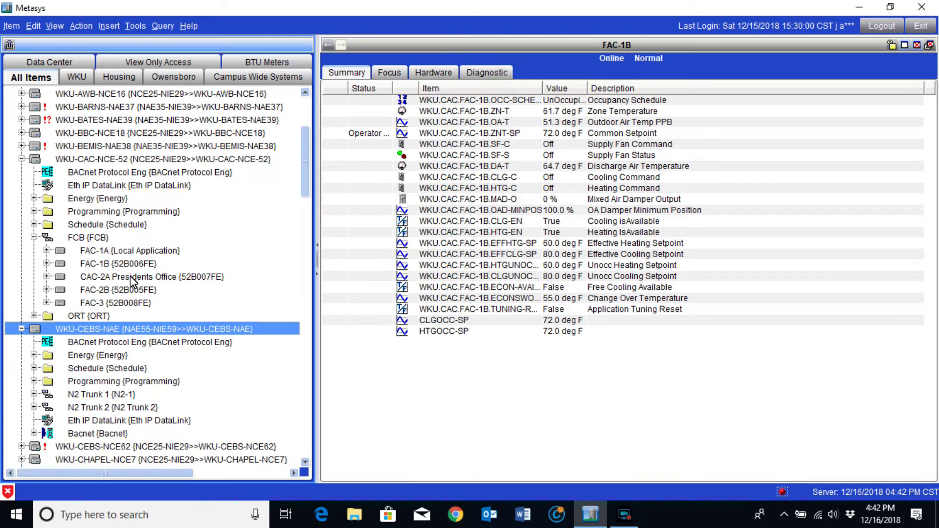
{"action": "left_click", "coordinate": [76, 239]}
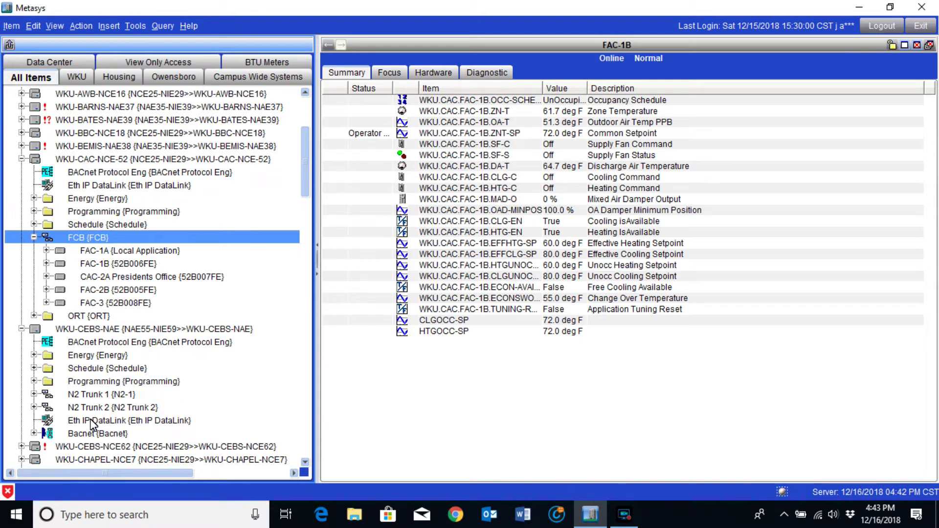
{"action": "left_click", "coordinate": [93, 394]}
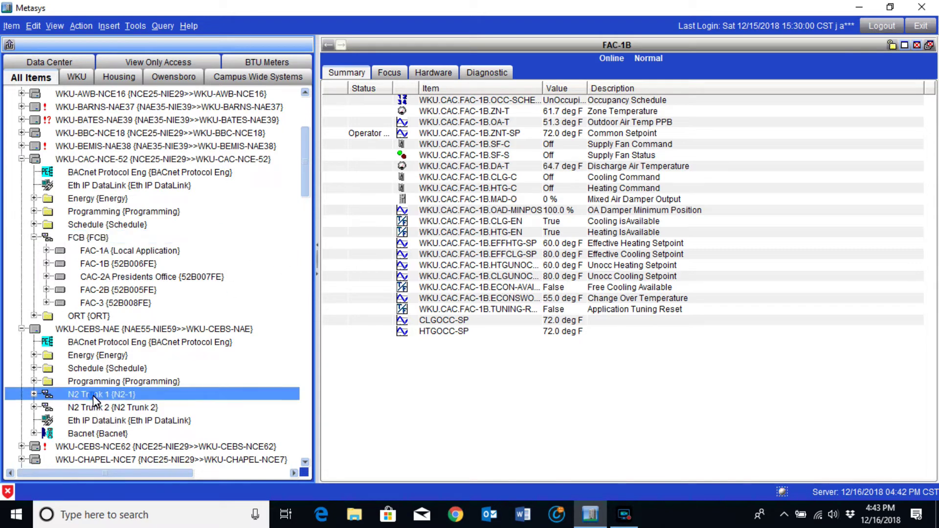
{"action": "left_click", "coordinate": [95, 237]}
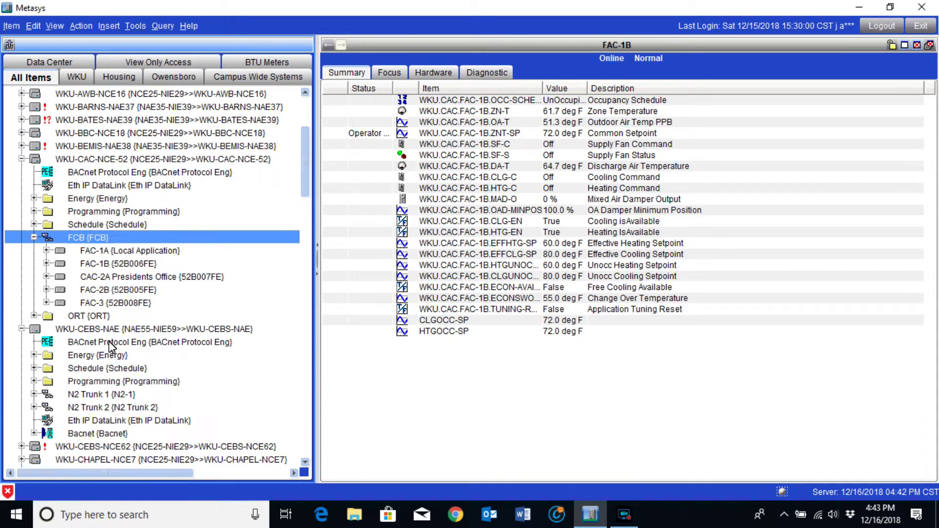
{"action": "left_click", "coordinate": [126, 251]}
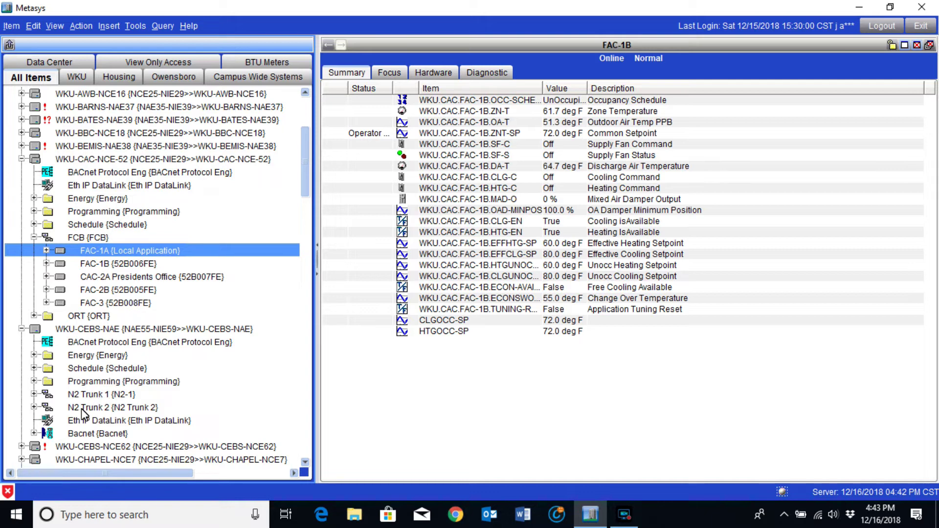
{"action": "left_click", "coordinate": [97, 395]}
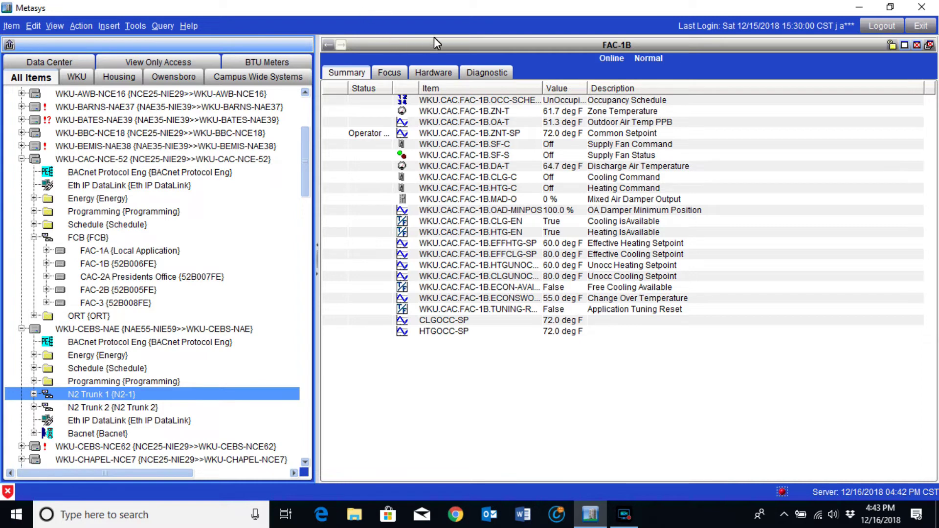
{"action": "left_click", "coordinate": [126, 261]}
{"action": "left_click", "coordinate": [131, 251]}
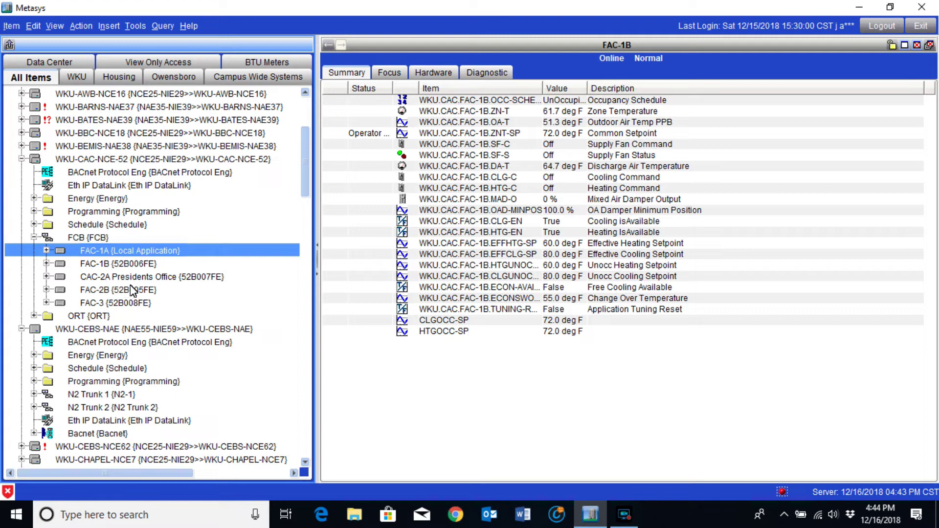
{"action": "left_click", "coordinate": [104, 159]}
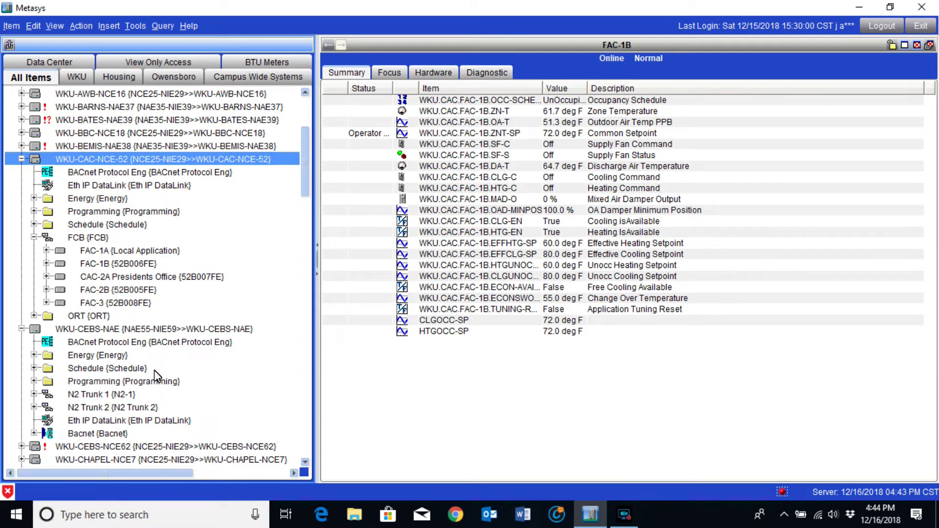
{"action": "left_click", "coordinate": [89, 395]}
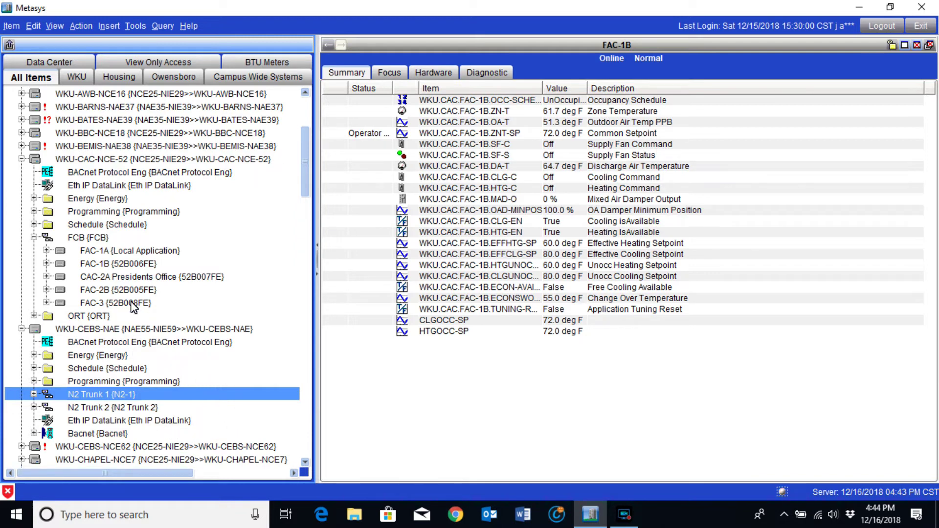
{"action": "left_click", "coordinate": [138, 264]}
{"action": "left_click", "coordinate": [115, 395]}
{"action": "left_click", "coordinate": [126, 277]}
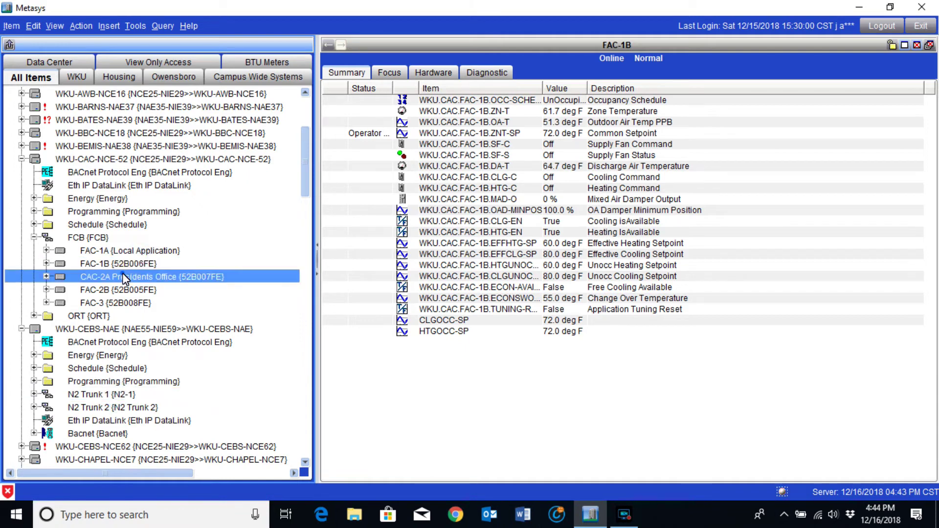
{"action": "left_click", "coordinate": [116, 395]}
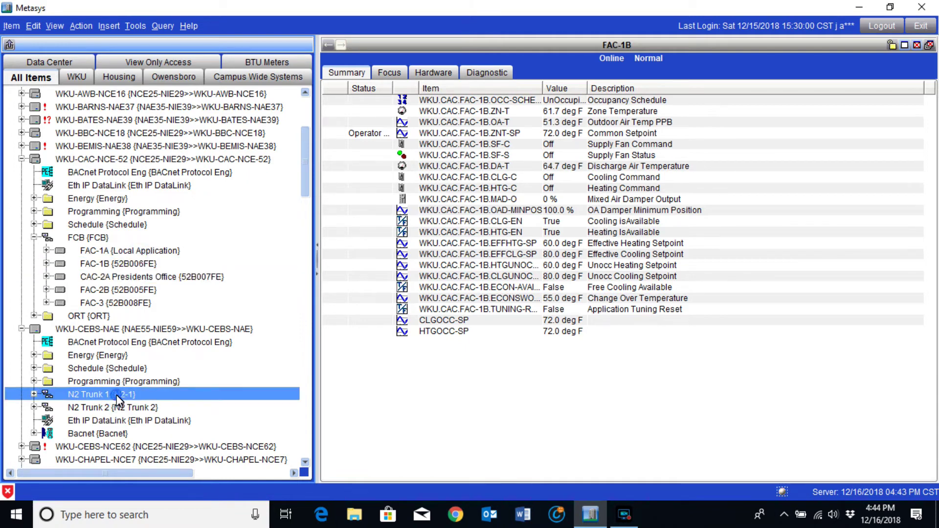
{"action": "left_click", "coordinate": [125, 277]}
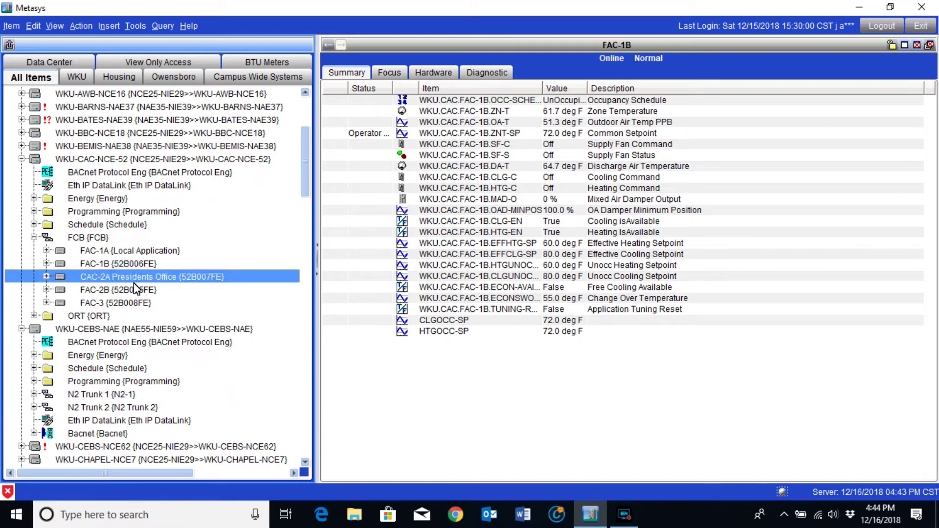
{"action": "left_click", "coordinate": [108, 394]}
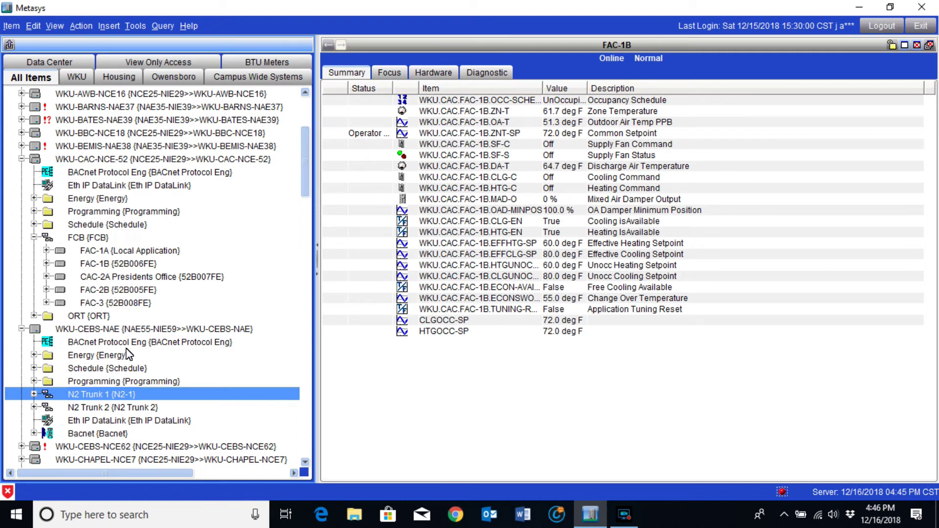
- Expand Programming (OA-T Share, Zone Units) and Schedule (CAC All Floors) under WKU-CAC-NCE-52
{"action": "left_click", "coordinate": [34, 212]}
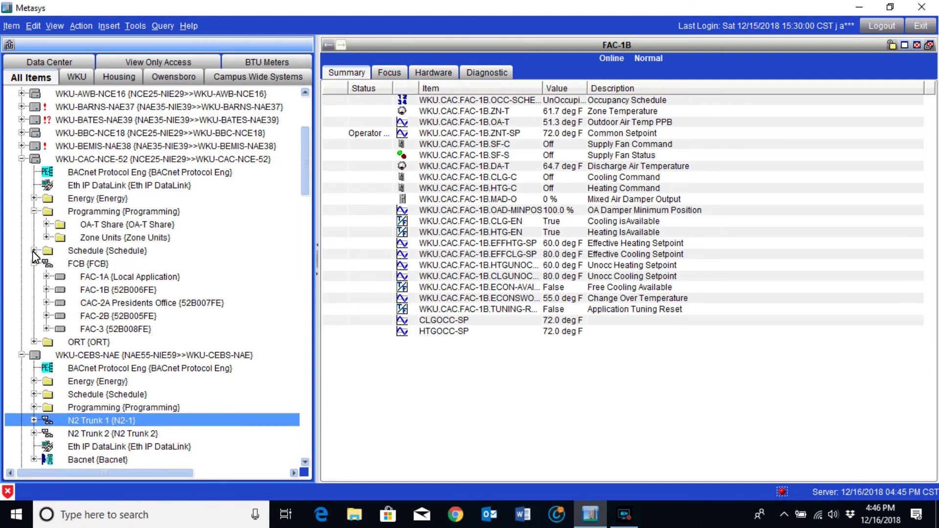
{"action": "left_click", "coordinate": [33, 250]}
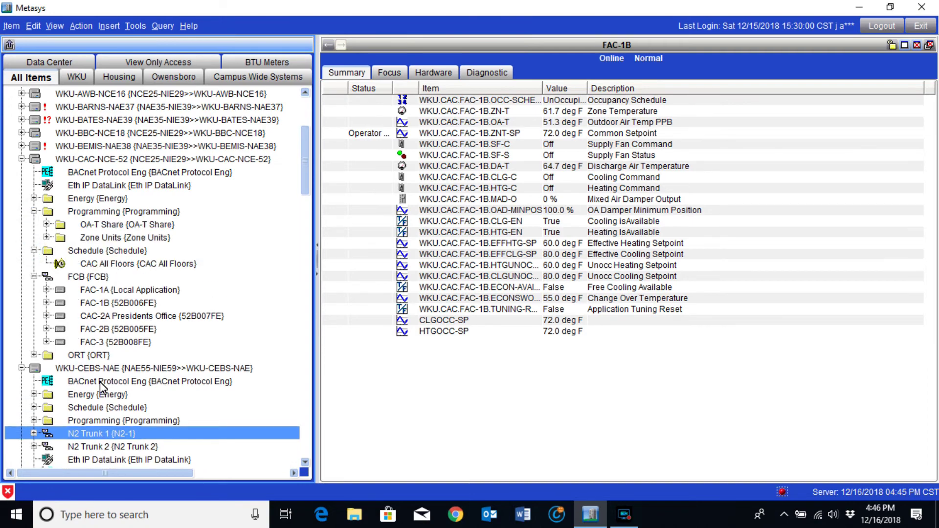
{"action": "scroll", "coordinate": [98, 380], "scroll_direction": "down", "scroll_amount": 4}
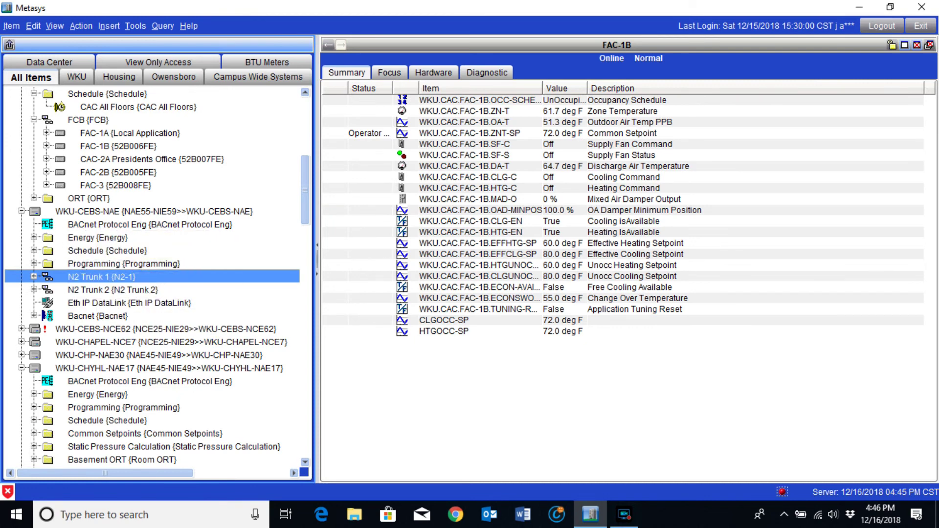
{"action": "left_click", "coordinate": [90, 213]}
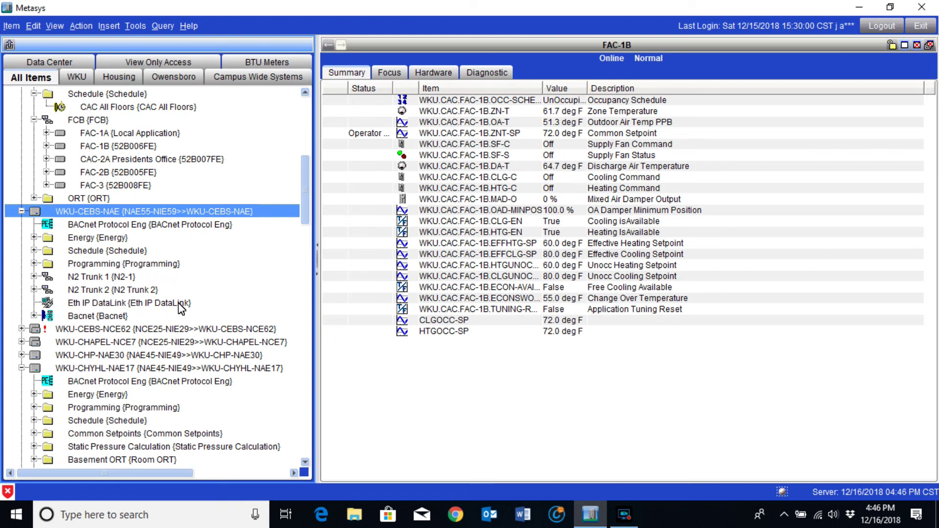
{"action": "scroll", "coordinate": [222, 354], "scroll_direction": "down", "scroll_amount": 2}
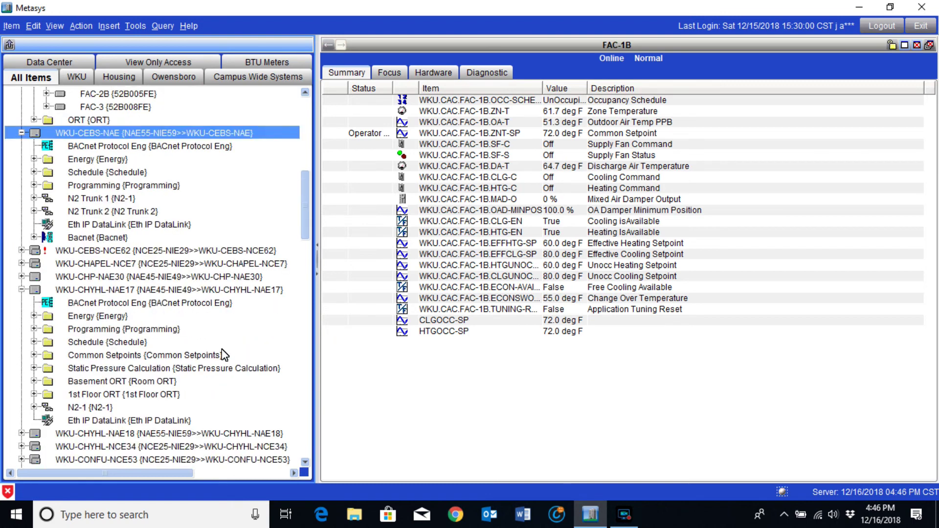
{"action": "scroll", "coordinate": [223, 355], "scroll_direction": "down", "scroll_amount": 6}
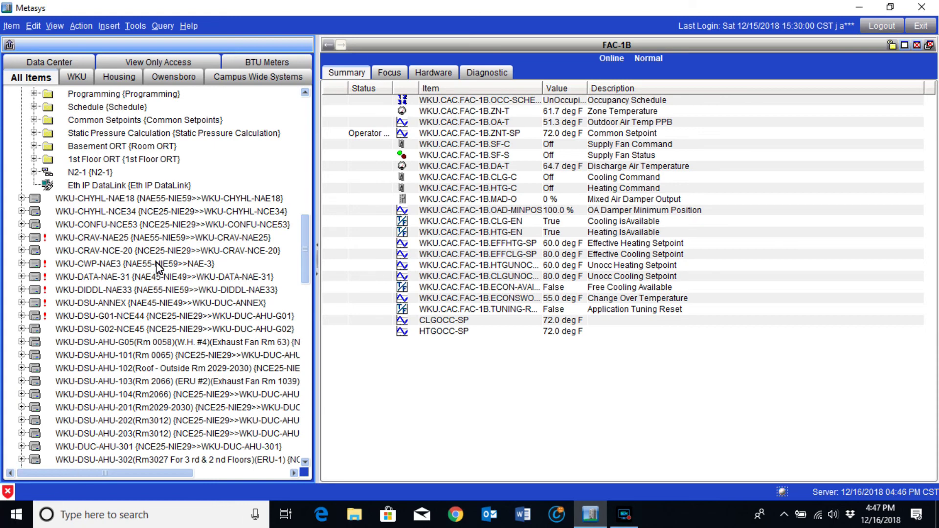
{"action": "scroll", "coordinate": [166, 289], "scroll_direction": "up", "scroll_amount": 5}
{"action": "scroll", "coordinate": [169, 294], "scroll_direction": "up", "scroll_amount": 12}
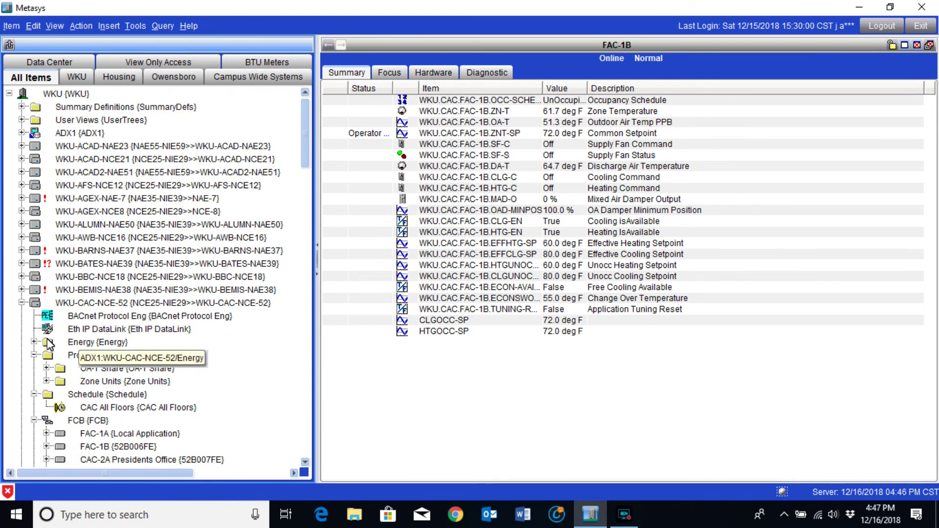
- Collapse the WKU-CAC-NCE-52, WKU-CEBS-NAE and WKU-CHYHL-NAE17 tree branches, leaving controllers down to WKU-DATA-NAE-31
{"action": "left_click", "coordinate": [21, 304]}
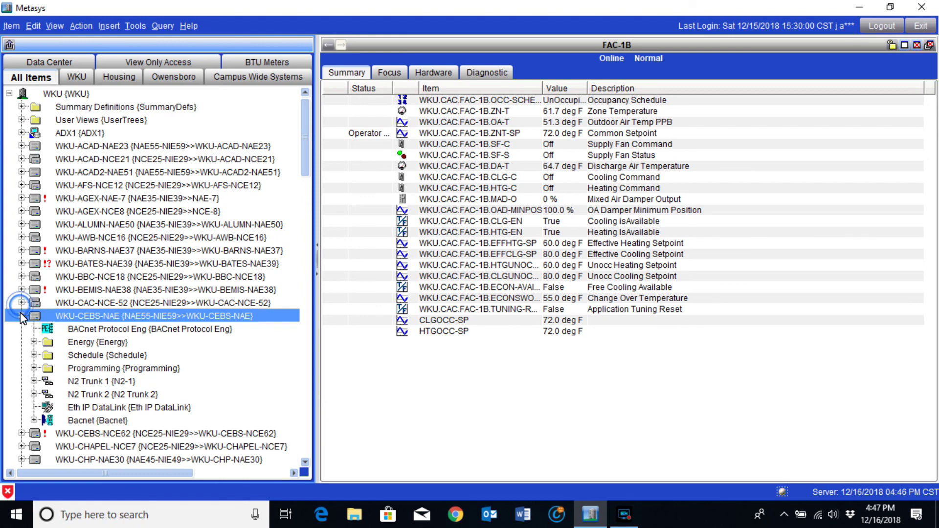
{"action": "left_click", "coordinate": [21, 316]}
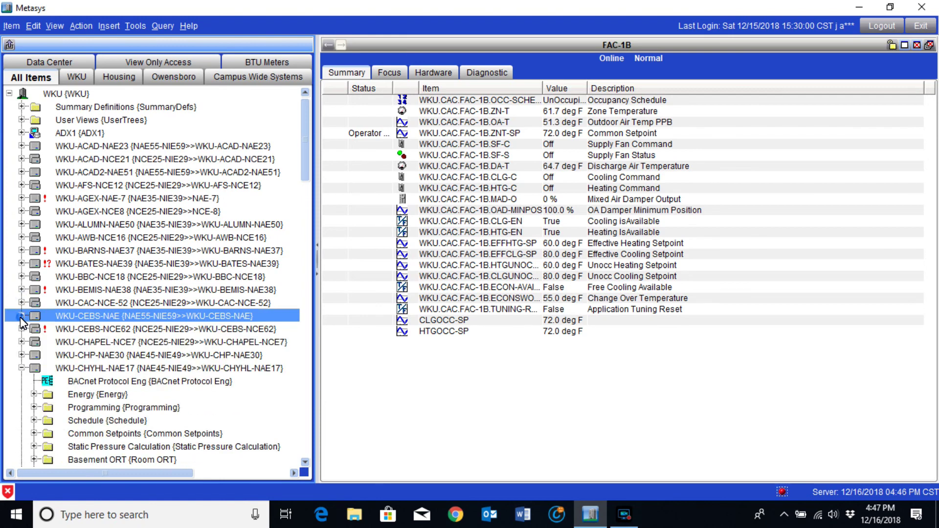
{"action": "left_click", "coordinate": [21, 368]}
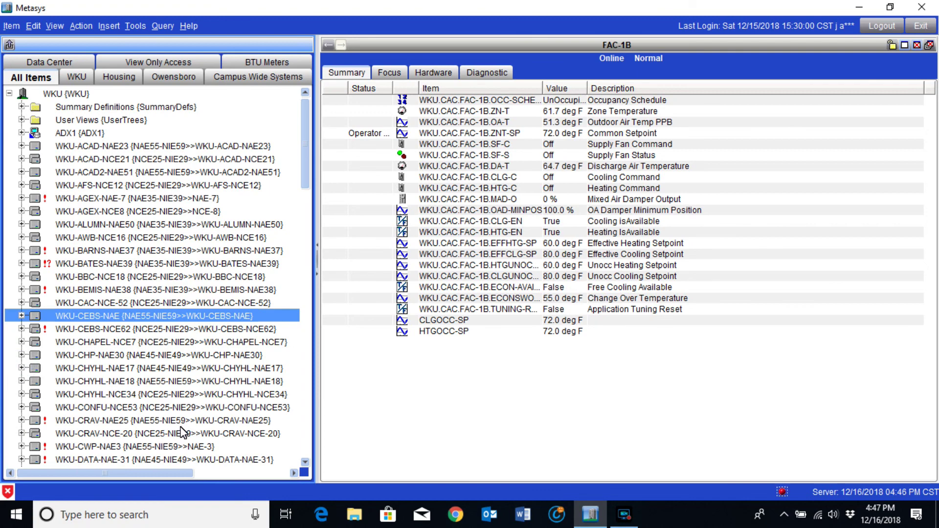